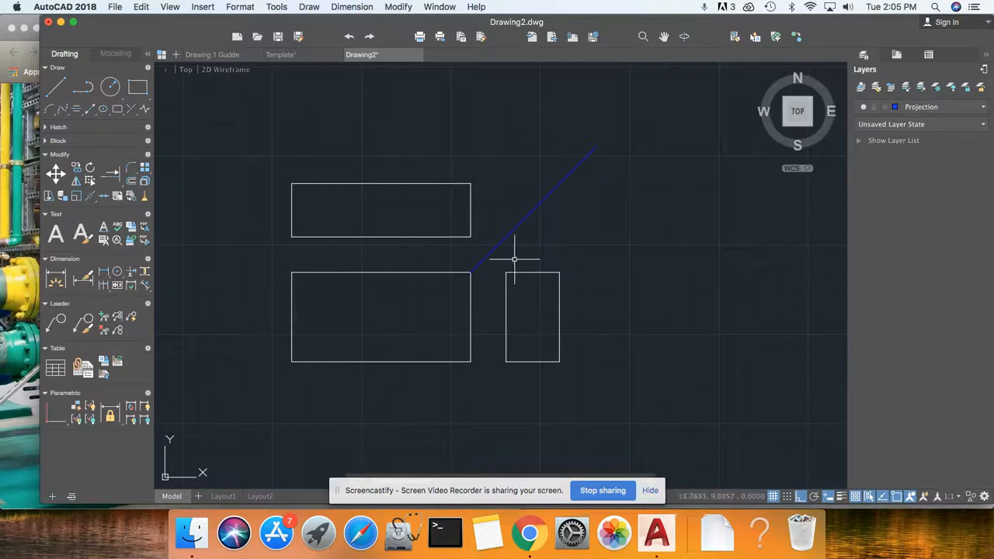
Step: Examine the available drawing layers and the expanded layer list, keeping Projection as the current layer
{"action": "left_click", "coordinate": [949, 110]}
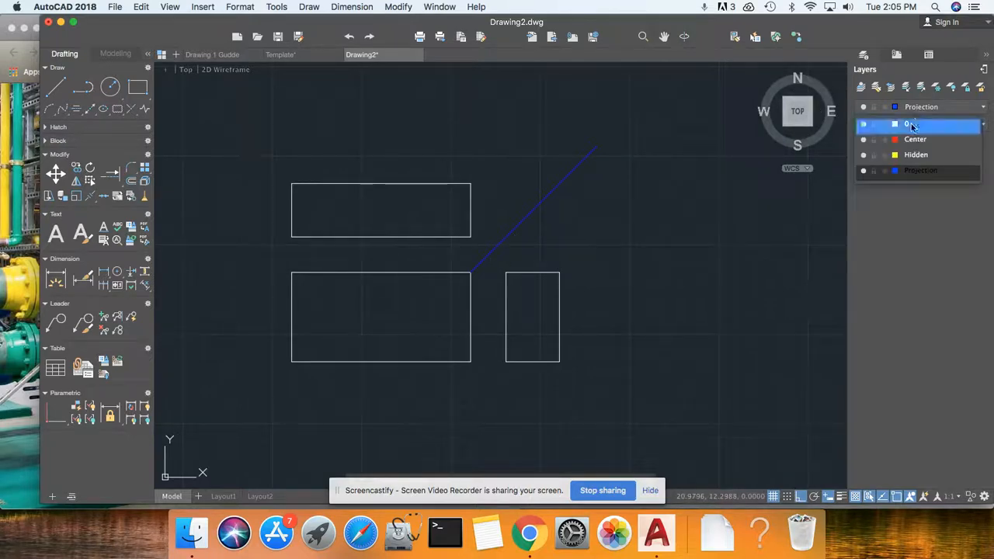
{"action": "left_click", "coordinate": [913, 172]}
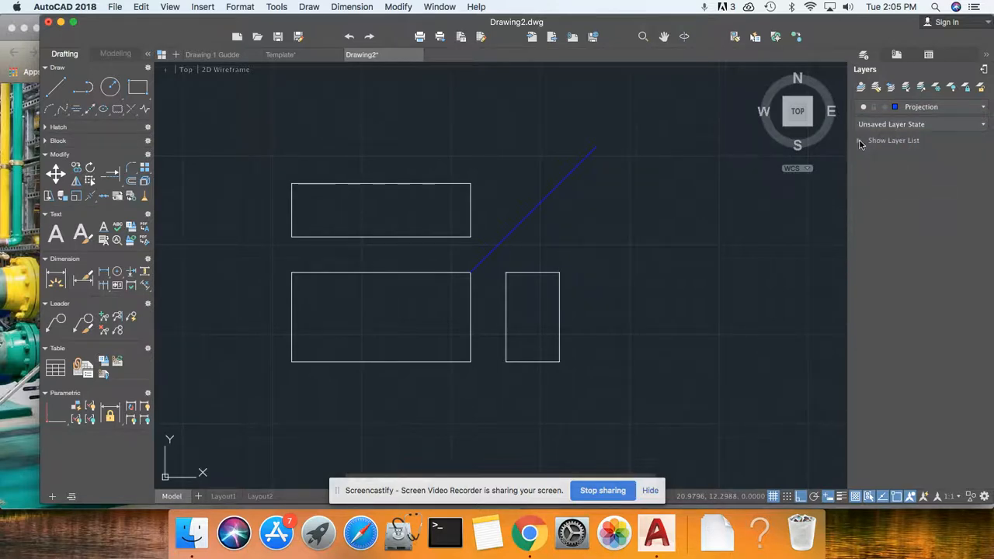
{"action": "left_click", "coordinate": [859, 141]}
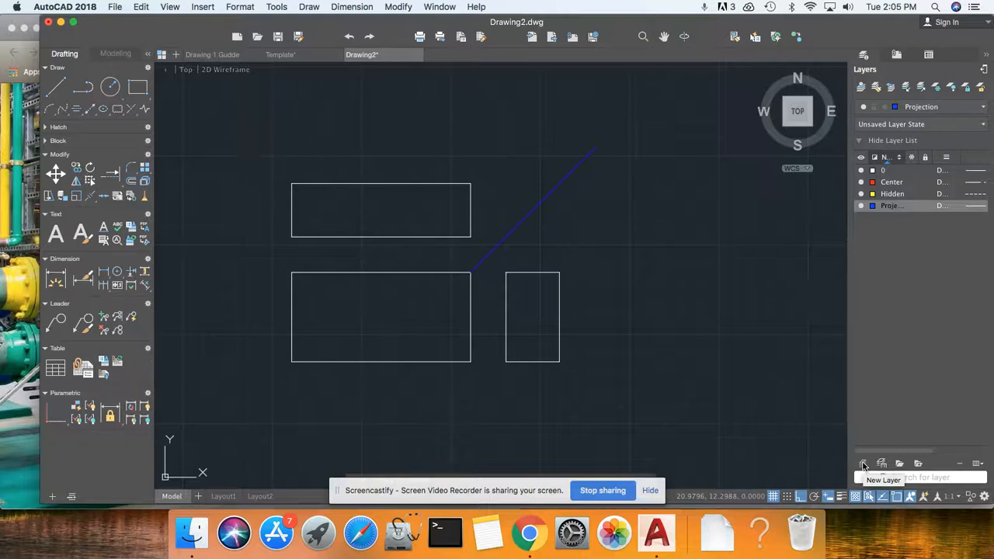
{"action": "left_click", "coordinate": [859, 141]}
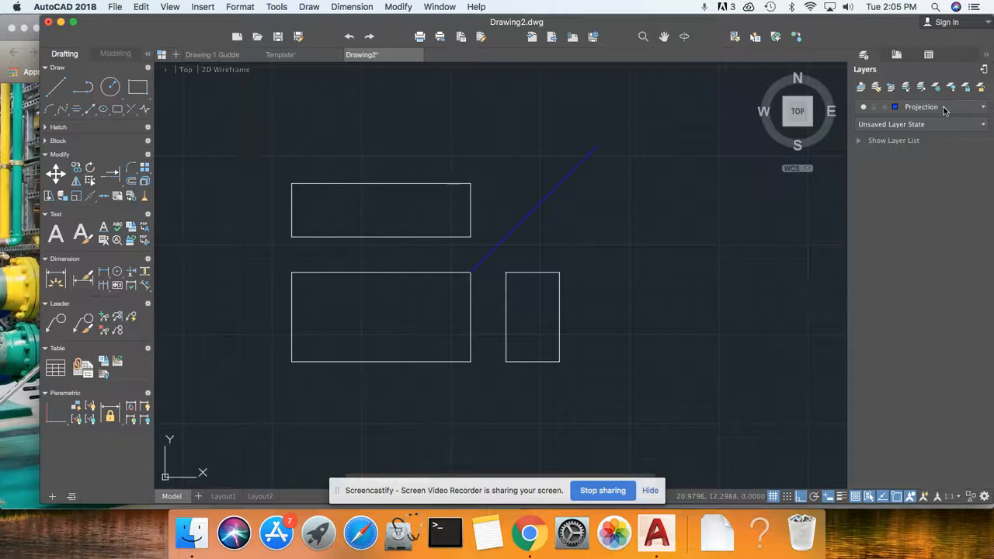
{"action": "left_click", "coordinate": [937, 109]}
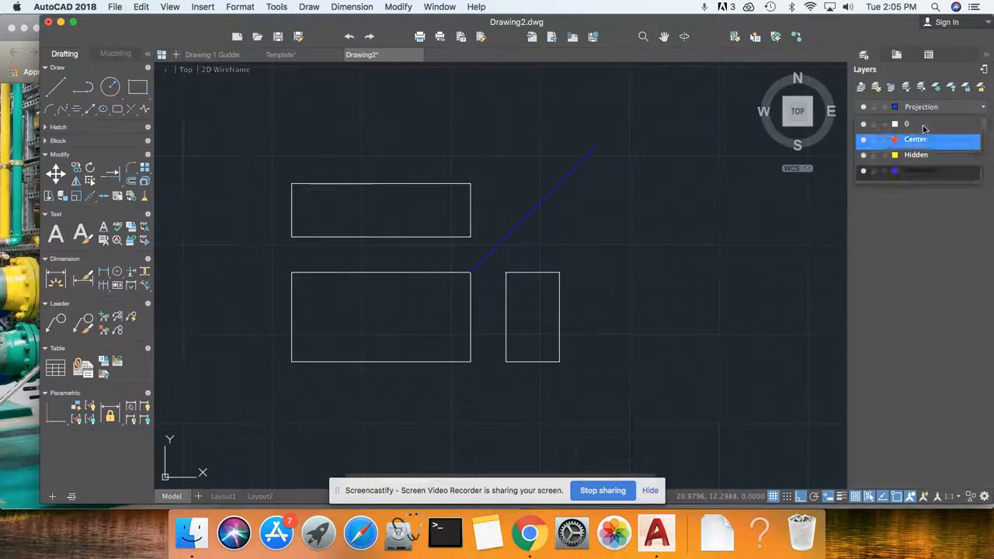
{"action": "left_click", "coordinate": [939, 111]}
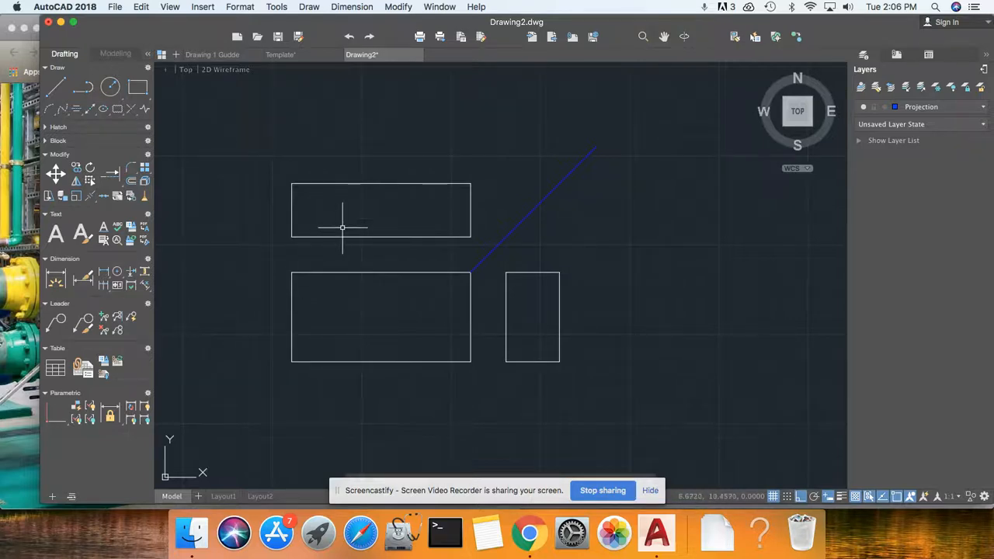
Step: Try a linear dimension across the top edge of the large front-view rectangle, and delete that dimension
{"action": "left_click", "coordinate": [353, 7]}
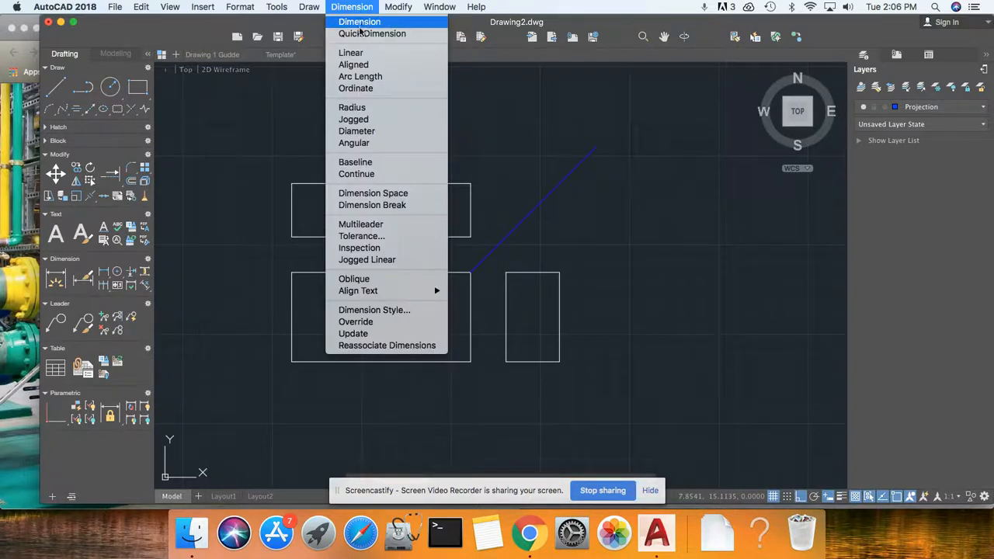
{"action": "left_click", "coordinate": [351, 53]}
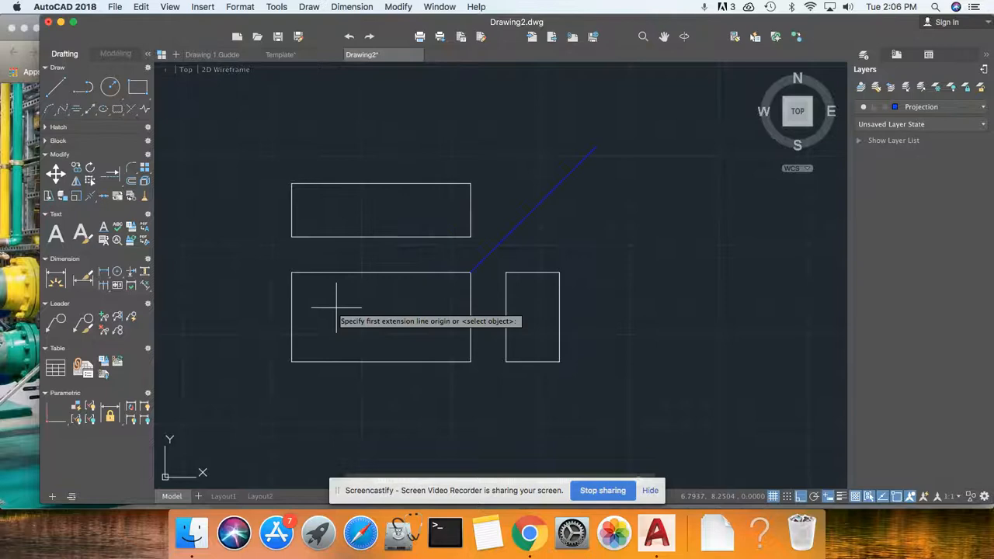
{"action": "left_click", "coordinate": [291, 272]}
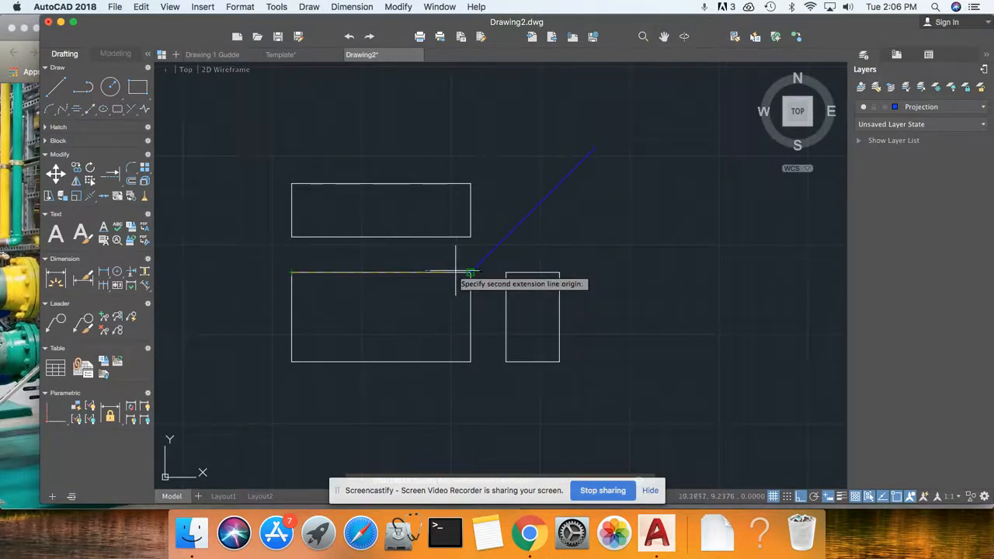
{"action": "left_click", "coordinate": [470, 272]}
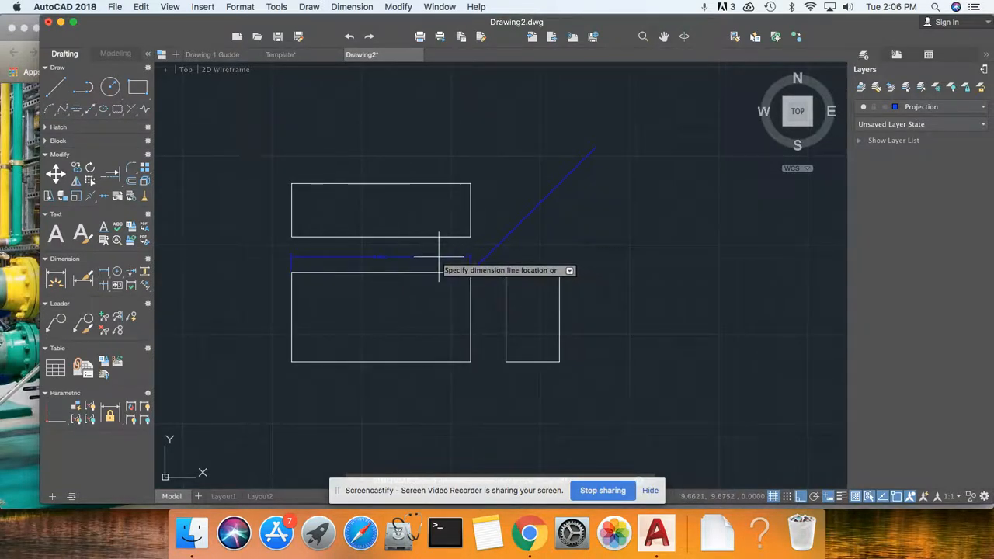
{"action": "scroll", "coordinate": [439, 256], "scroll_direction": "up", "scroll_amount": 5}
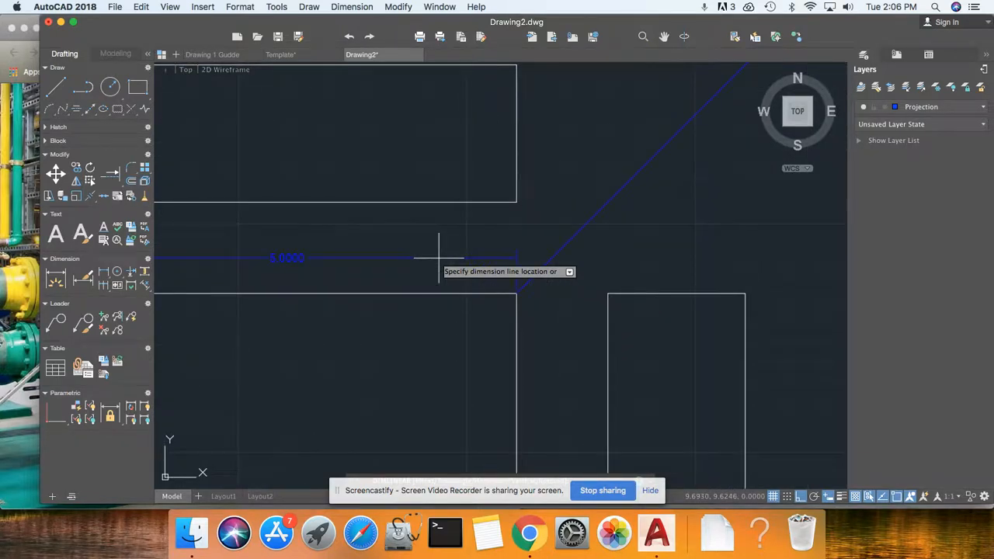
{"action": "scroll", "coordinate": [439, 257], "scroll_direction": "down", "scroll_amount": 5}
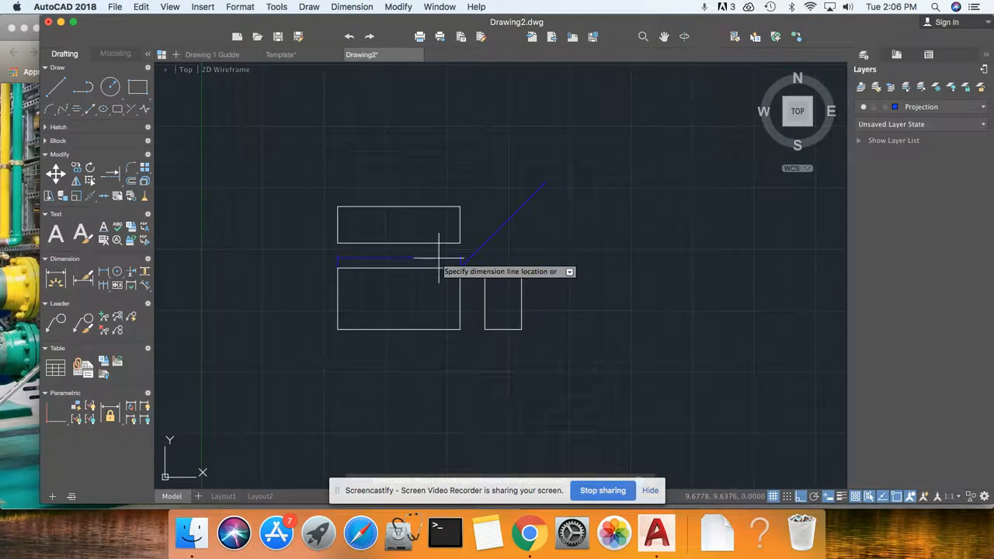
{"action": "left_click", "coordinate": [439, 257]}
{"action": "left_click", "coordinate": [430, 259]}
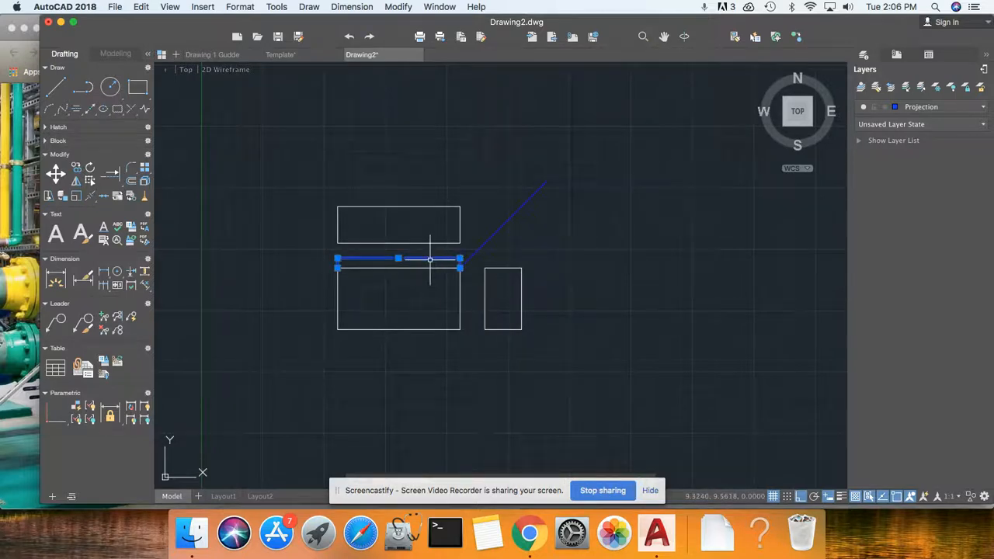
{"action": "key", "text": "Delete"}
Step: Make layer 0 current and erase all three view rectangles together with the diagonal projection line
{"action": "left_click", "coordinate": [931, 107]}
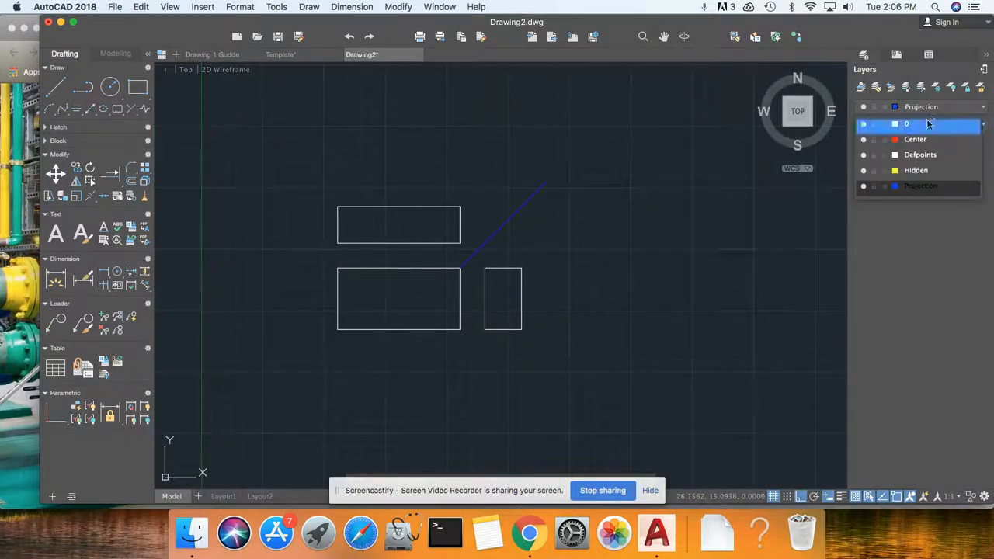
{"action": "left_click", "coordinate": [928, 124]}
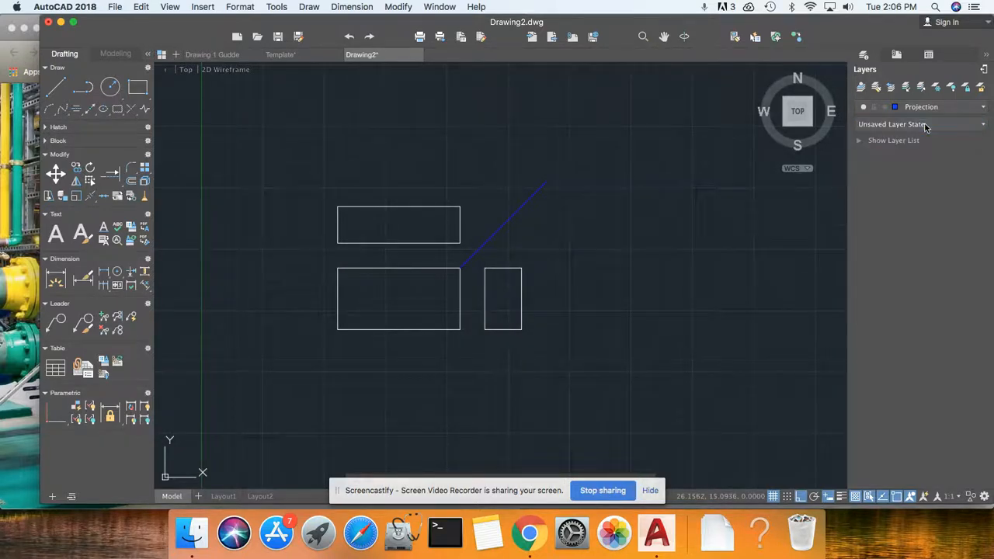
{"action": "left_click", "coordinate": [600, 165]}
{"action": "left_click", "coordinate": [293, 340]}
{"action": "key", "text": "Delete"}
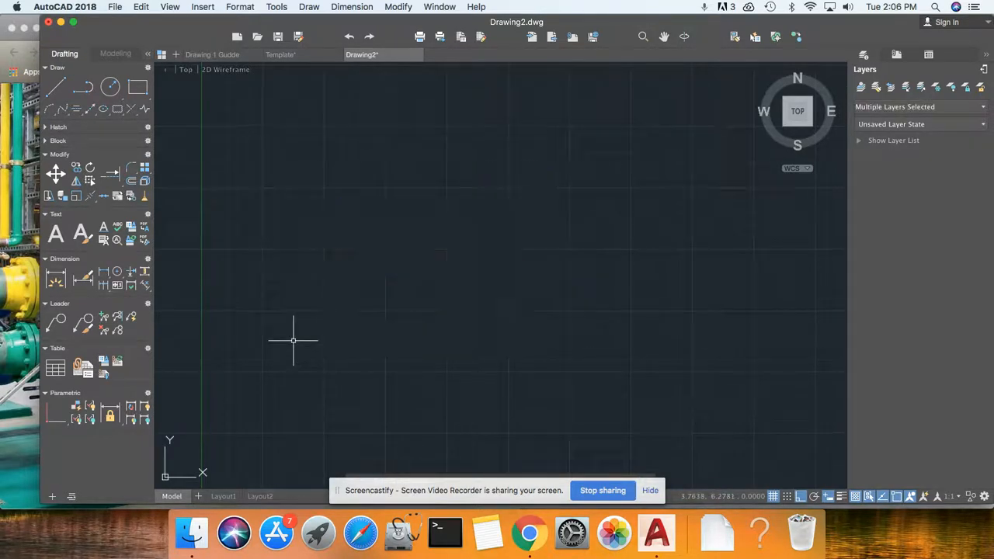
Step: Draw a horizontal line 5 units long to the right in the lower part of the empty drawing
{"action": "left_click", "coordinate": [58, 93]}
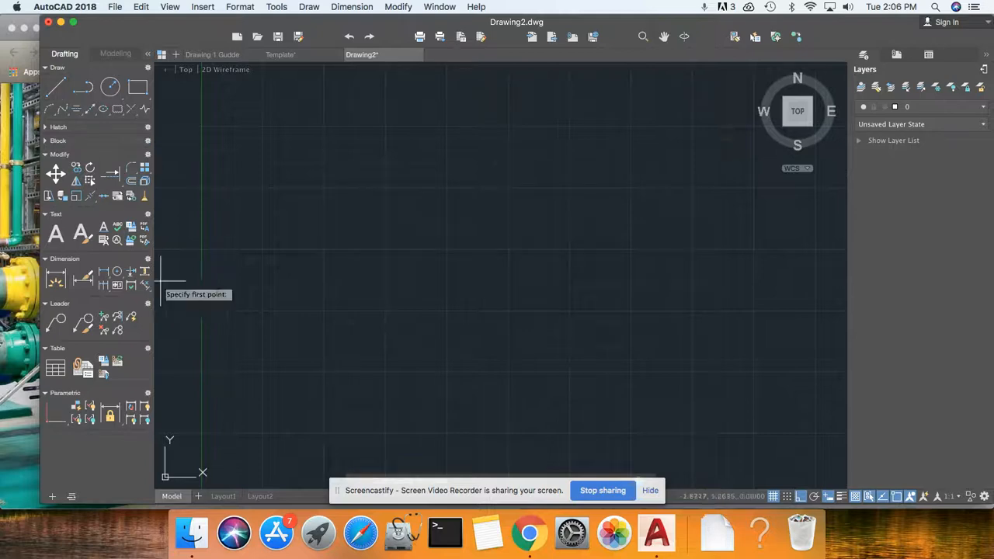
{"action": "left_click", "coordinate": [310, 355]}
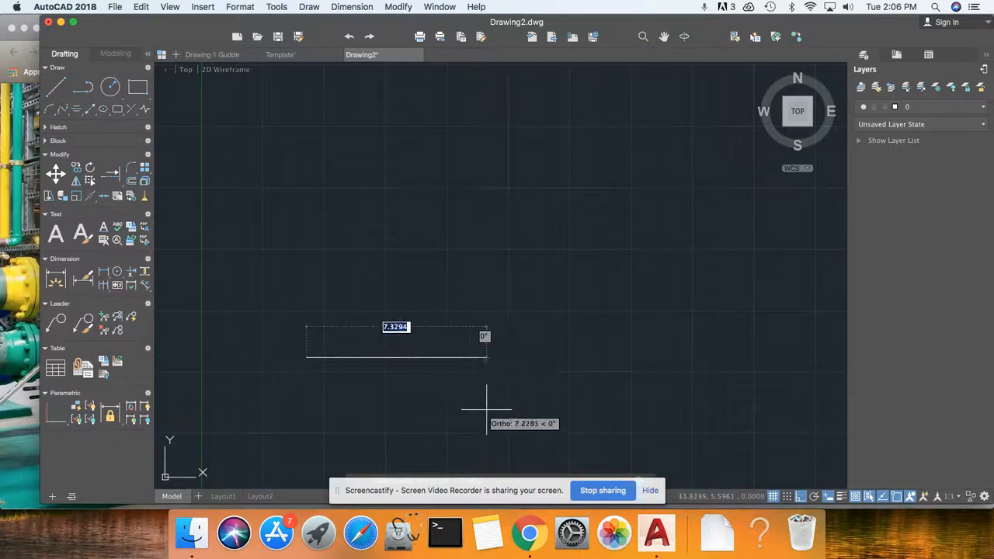
{"action": "left_click", "coordinate": [800, 499]}
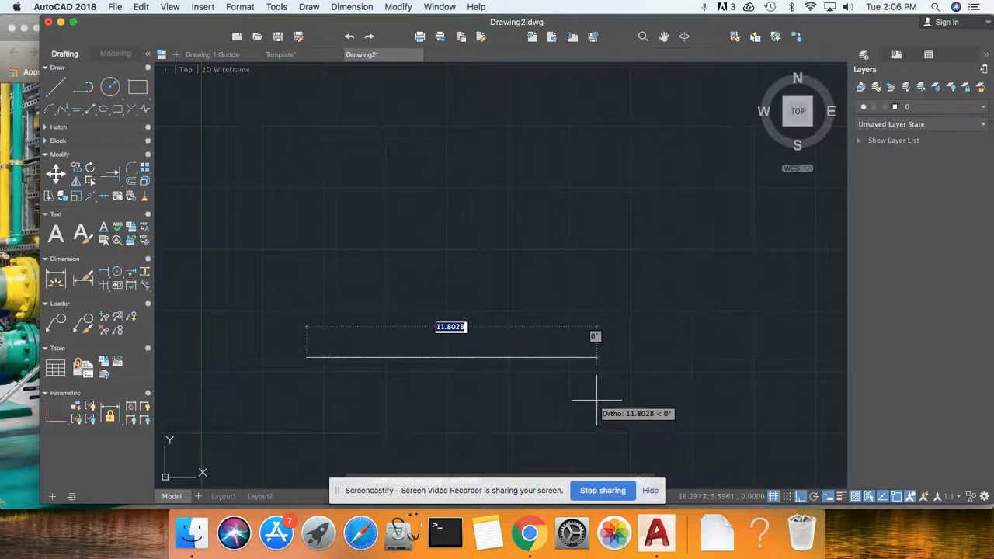
{"action": "type", "text": "5"}
{"action": "key", "text": "Return"}
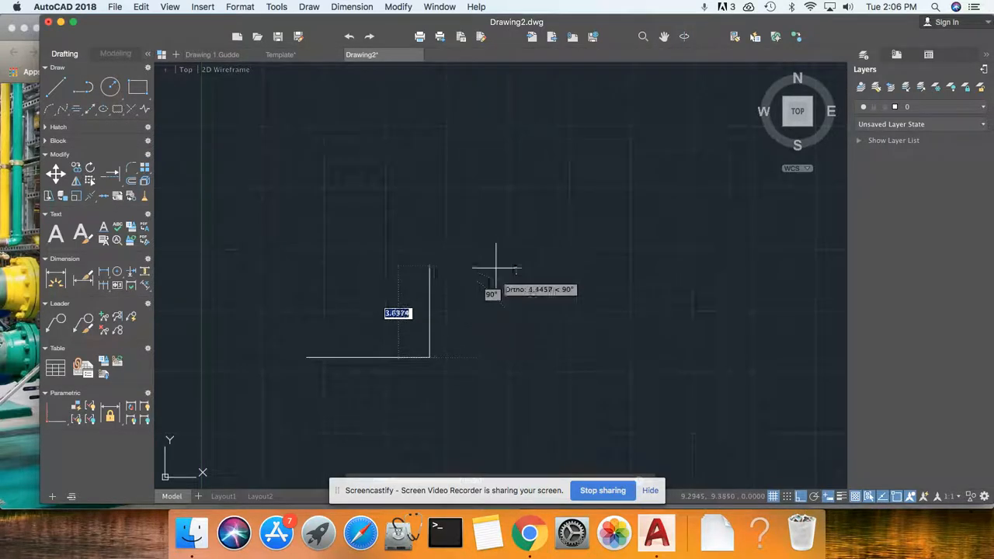
{"action": "key", "text": "Escape"}
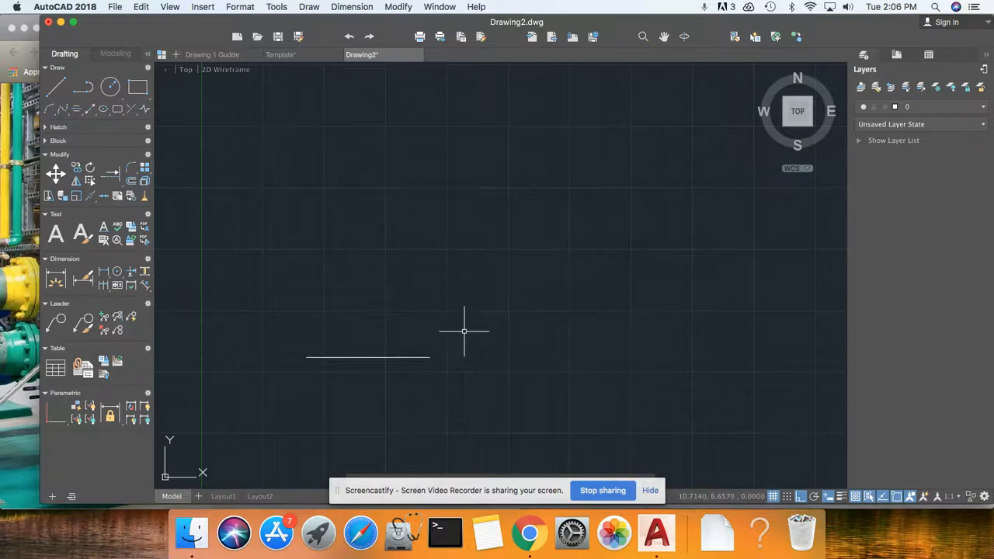
Step: Offset the horizontal line upward by 2.5 units
{"action": "scroll", "coordinate": [408, 360], "scroll_direction": "up", "scroll_amount": 3}
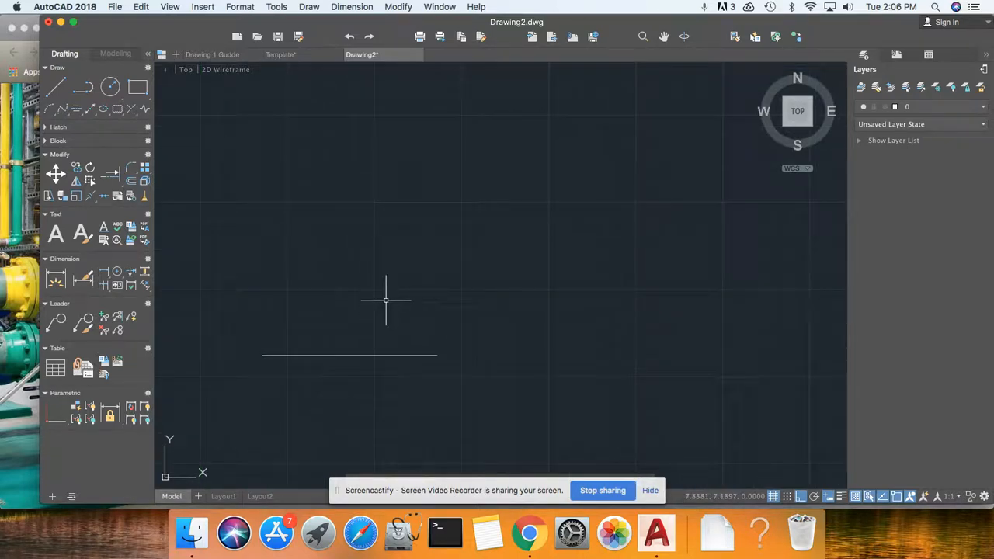
{"action": "middle_click_drag", "start_coordinate": [385, 299], "coordinate": [368, 355]}
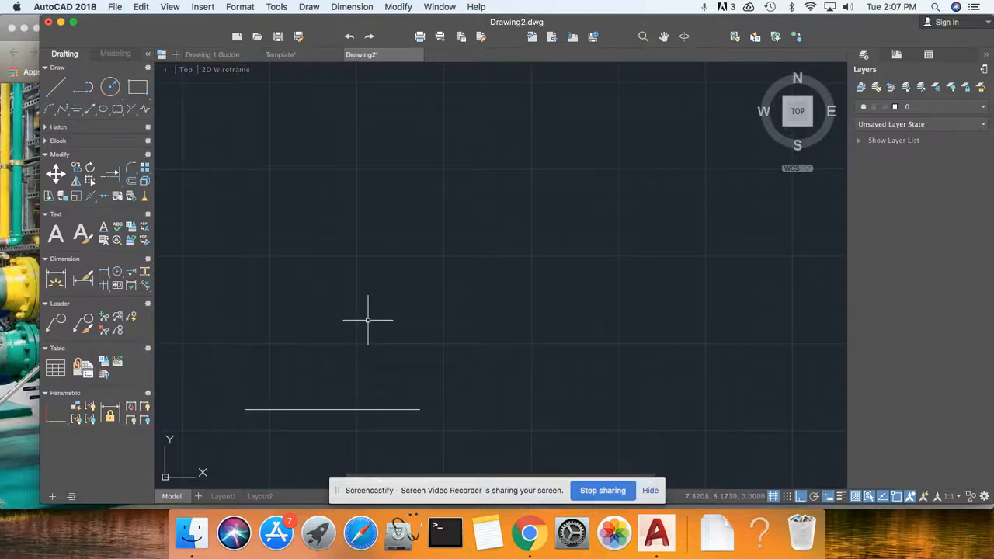
{"action": "type", "text": "o"}
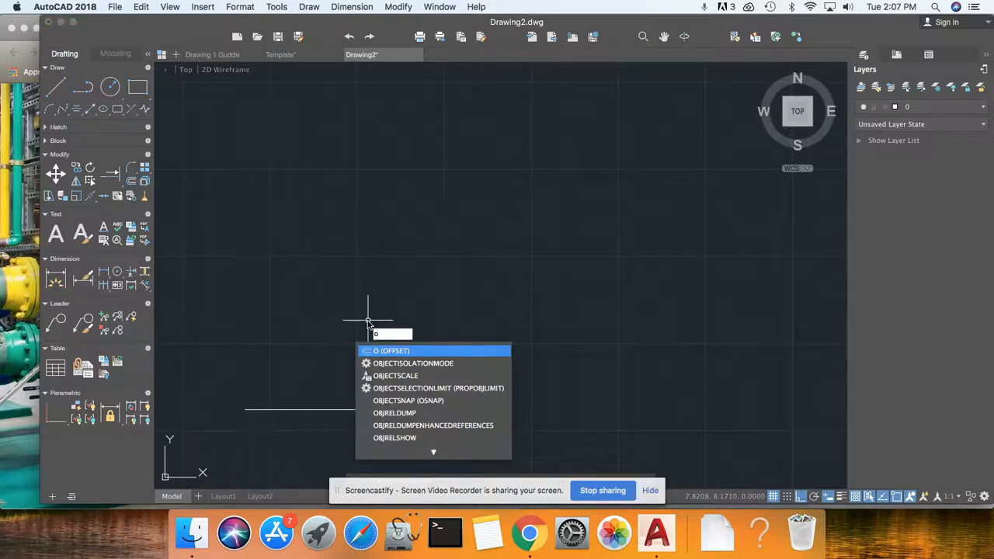
{"action": "key", "text": "Return"}
{"action": "type", "text": "2"}
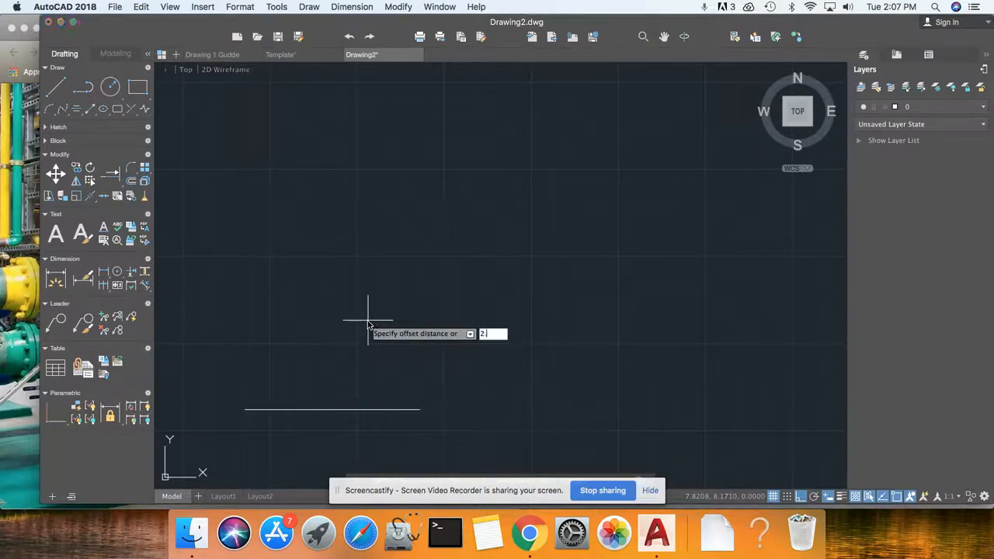
{"action": "type", "text": ".5"}
{"action": "key", "text": "Return"}
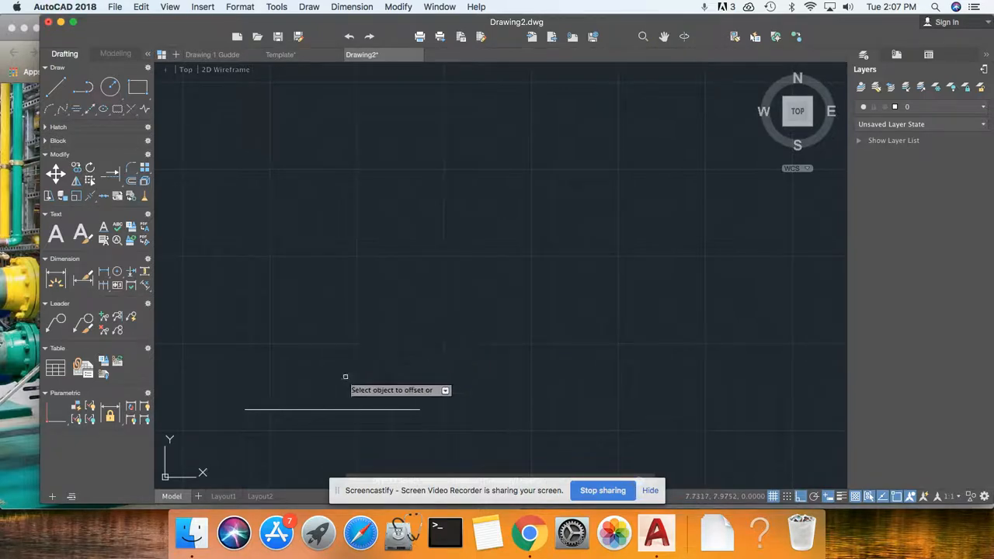
{"action": "left_click", "coordinate": [336, 409]}
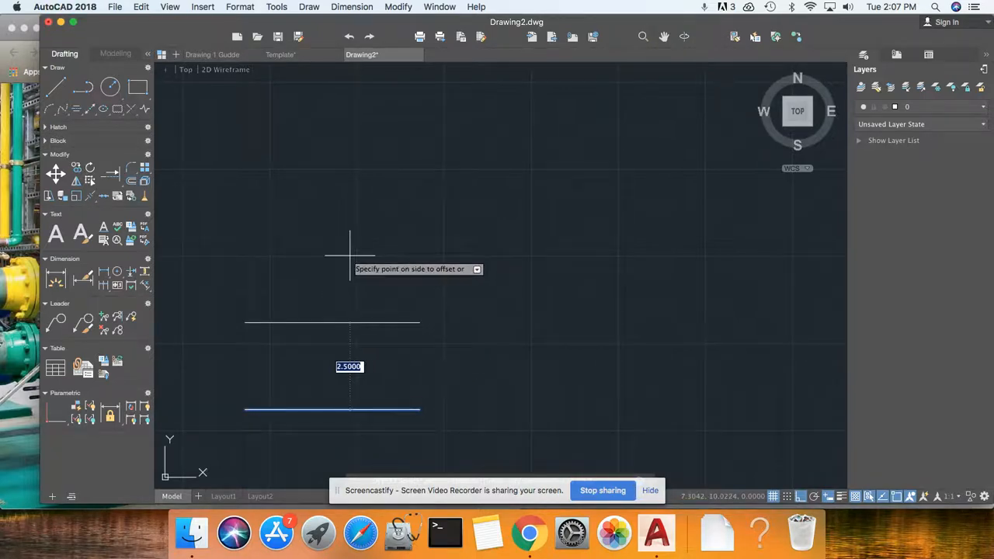
{"action": "left_click", "coordinate": [349, 255]}
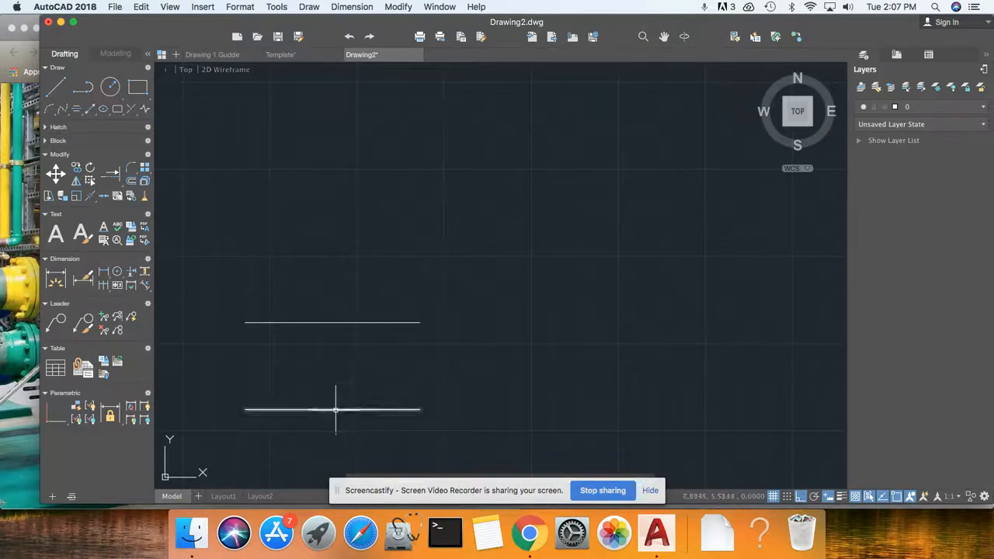
Step: Close the rectangle with vertical lines joining the right and left endpoints of the two horizontal lines
{"action": "type", "text": "l"}
{"action": "key", "text": "Return"}
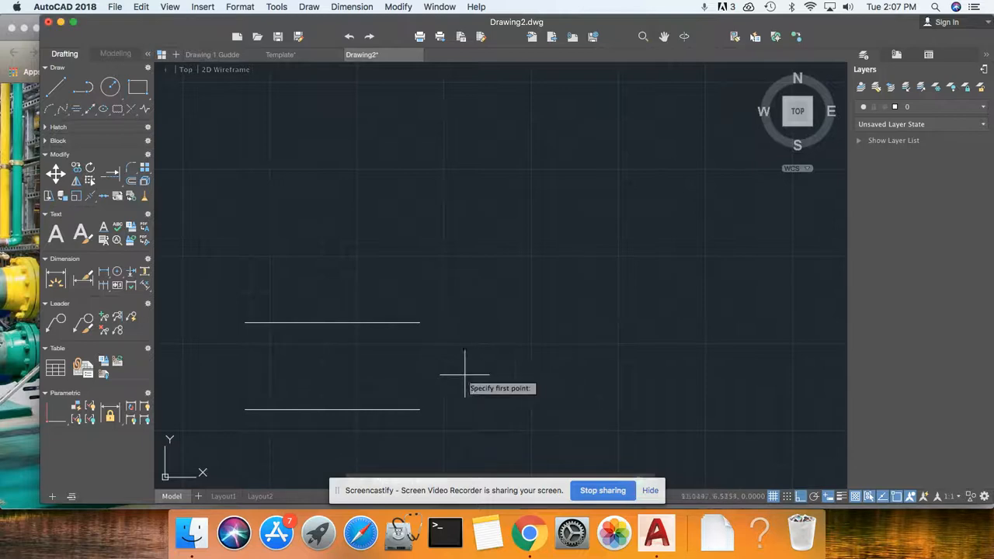
{"action": "left_click", "coordinate": [420, 409]}
{"action": "left_click", "coordinate": [419, 322]}
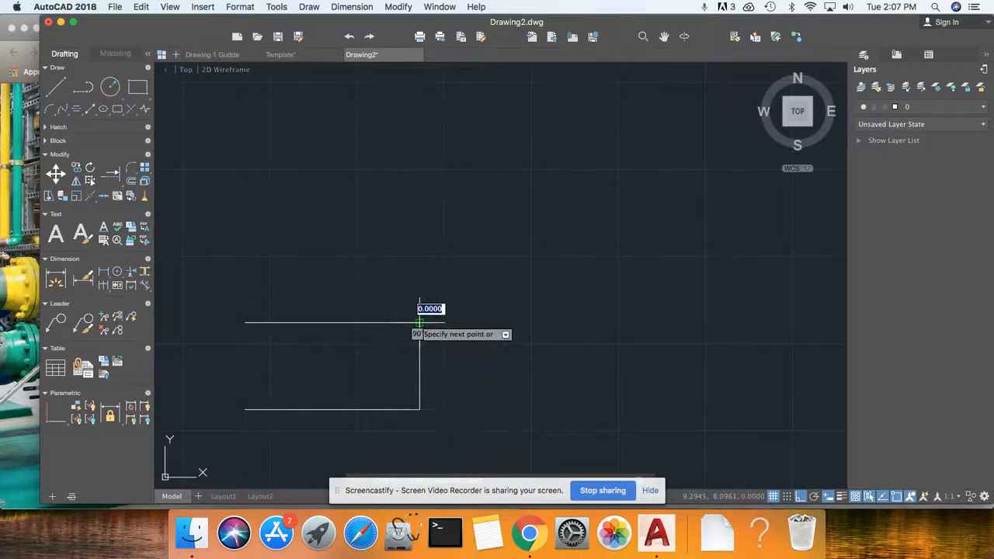
{"action": "key", "text": "Return"}
{"action": "type", "text": "l"}
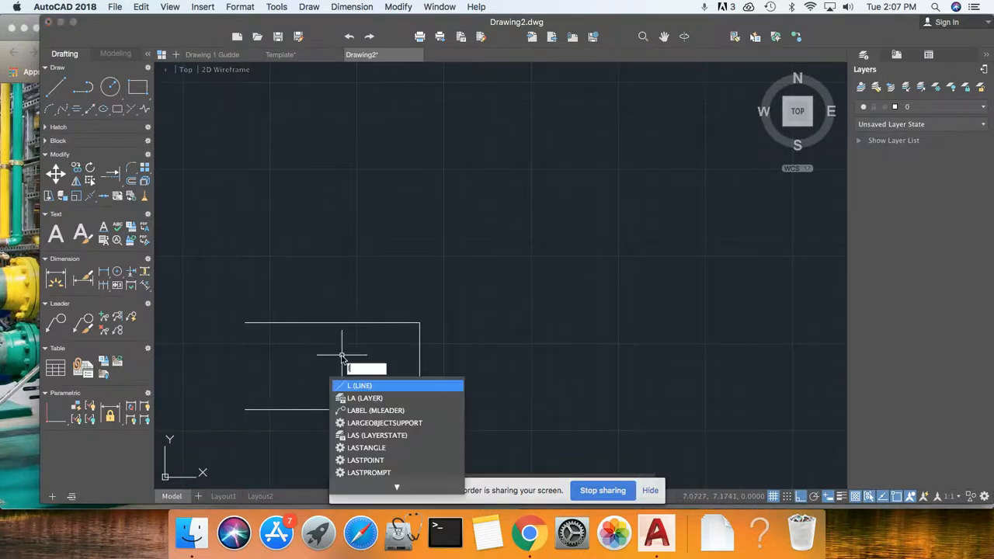
{"action": "key", "text": "Return"}
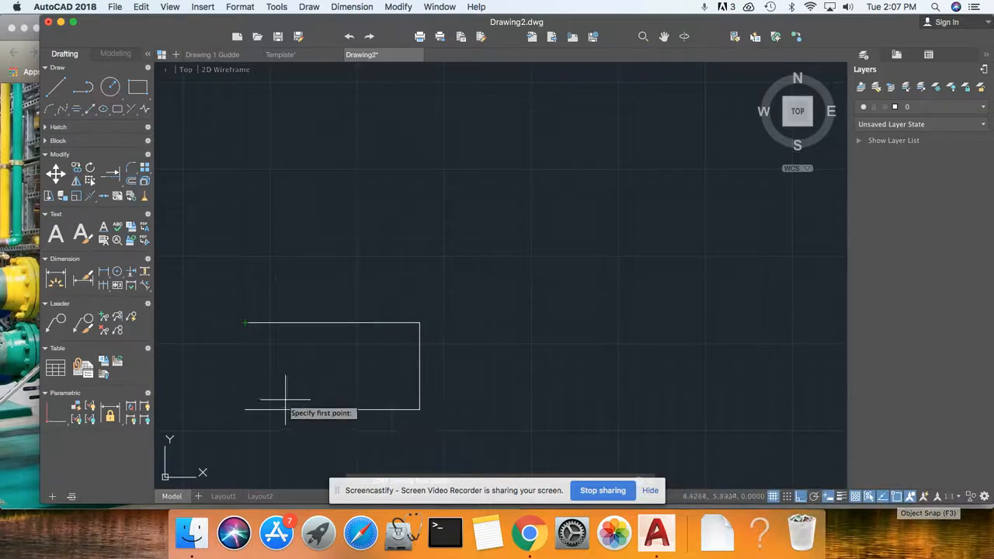
{"action": "left_click", "coordinate": [244, 409]}
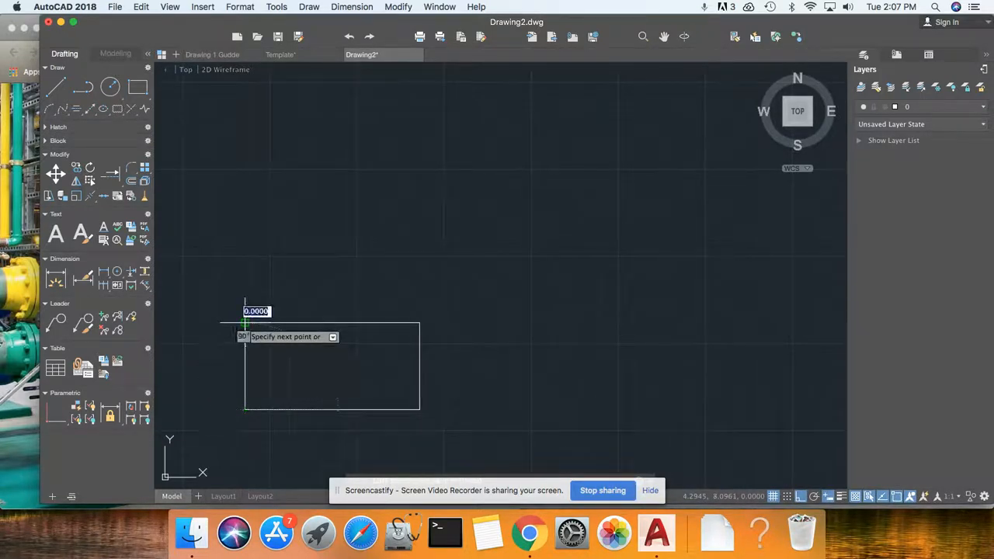
{"action": "key", "text": "Escape"}
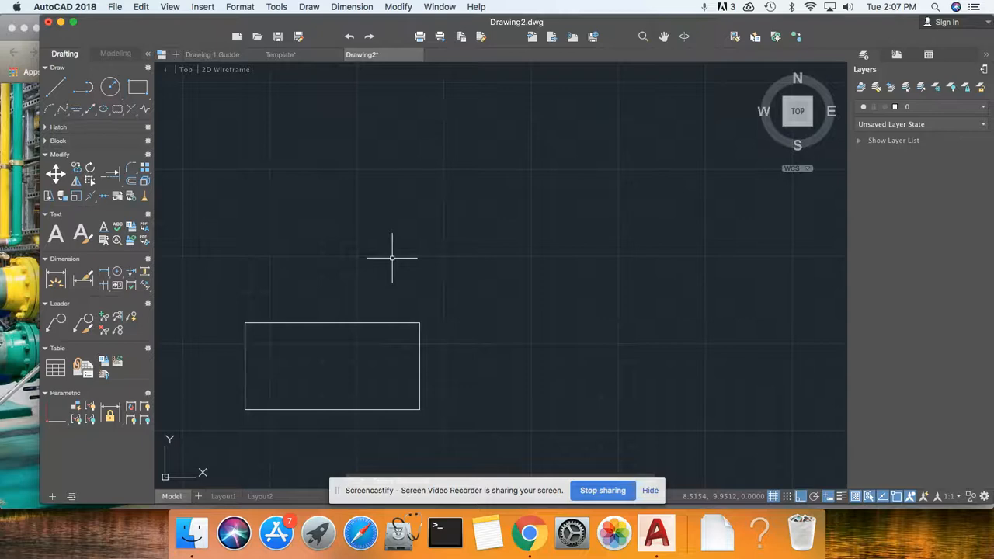
Step: Offset the rectangle's top edge upward and its right edge to the right by 1 unit each
{"action": "type", "text": "o"}
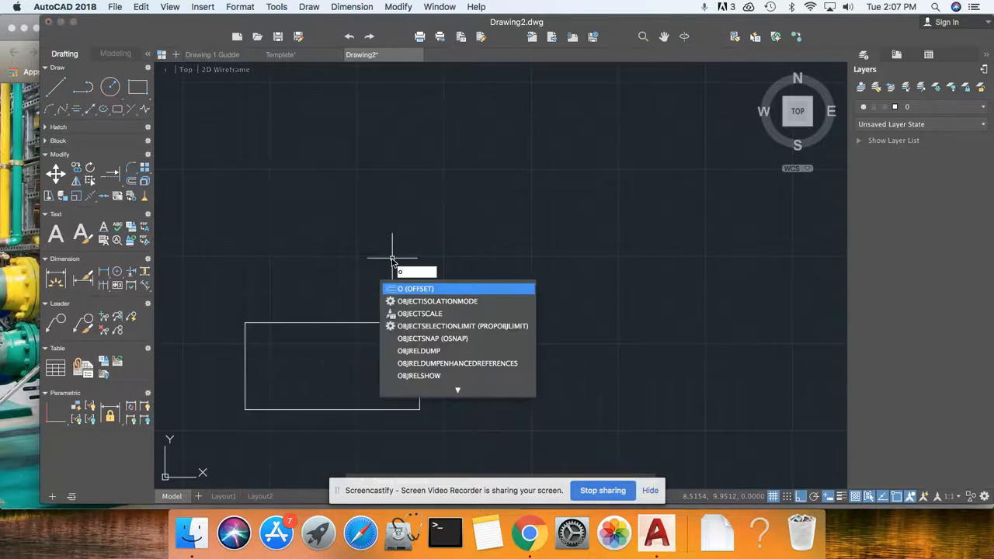
{"action": "key", "text": "Return"}
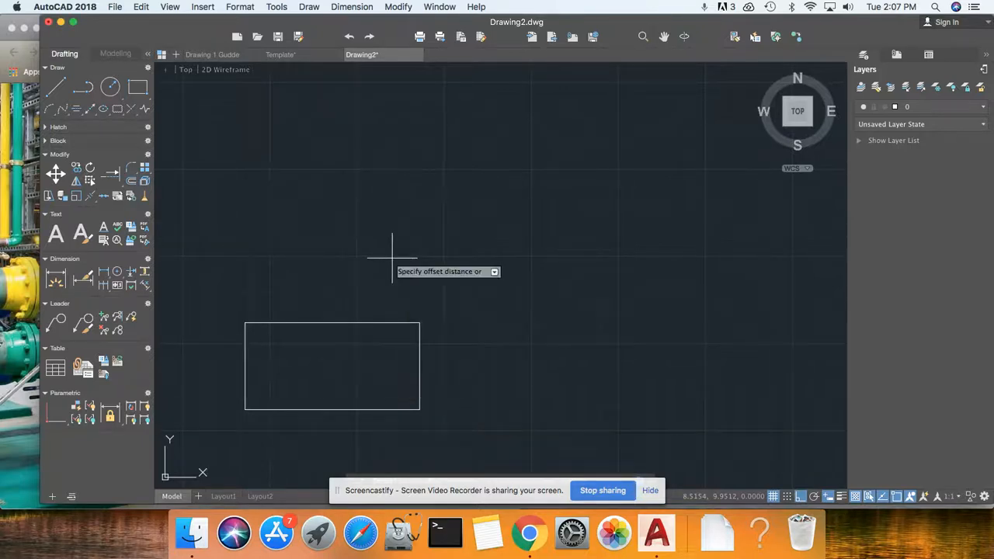
{"action": "type", "text": "1"}
{"action": "key", "text": "Return"}
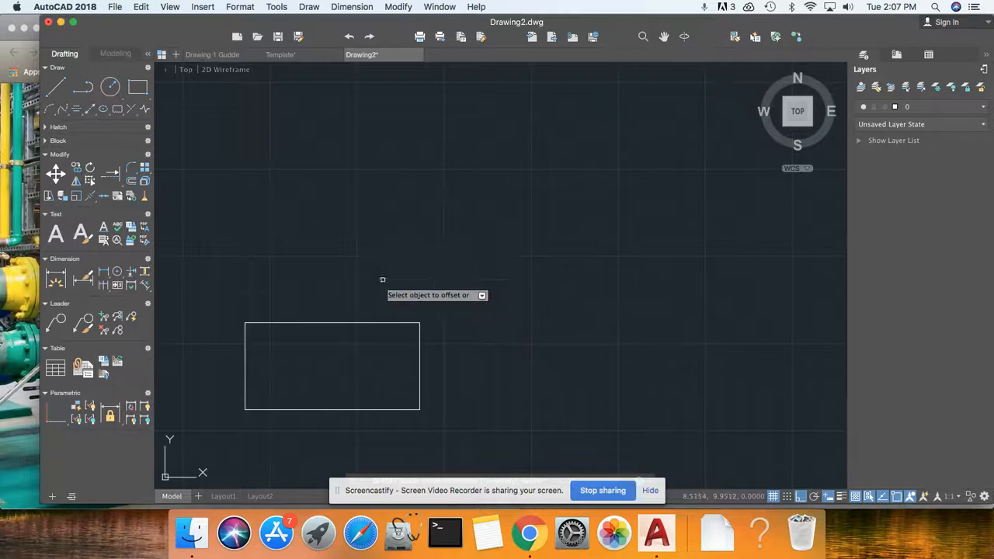
{"action": "left_click", "coordinate": [372, 323]}
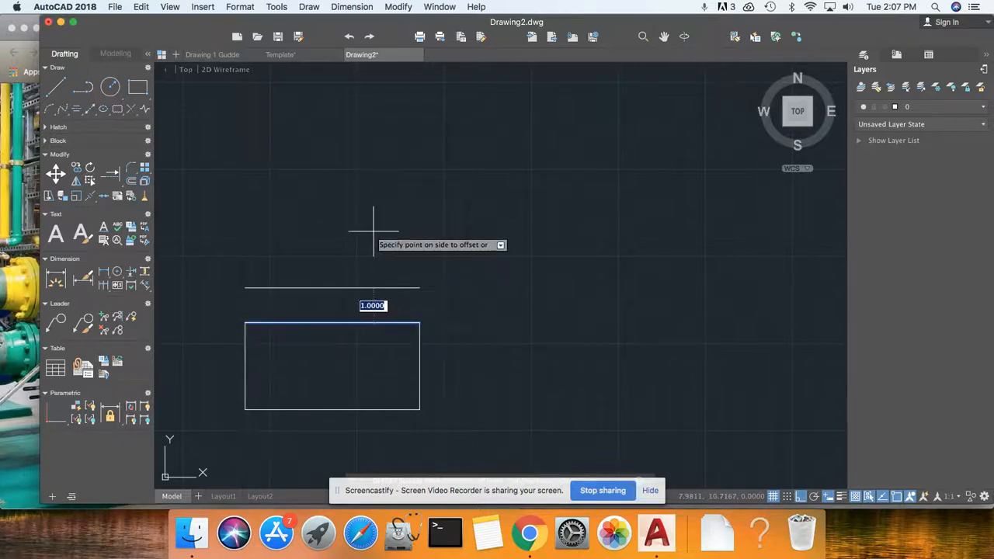
{"action": "left_click", "coordinate": [373, 231]}
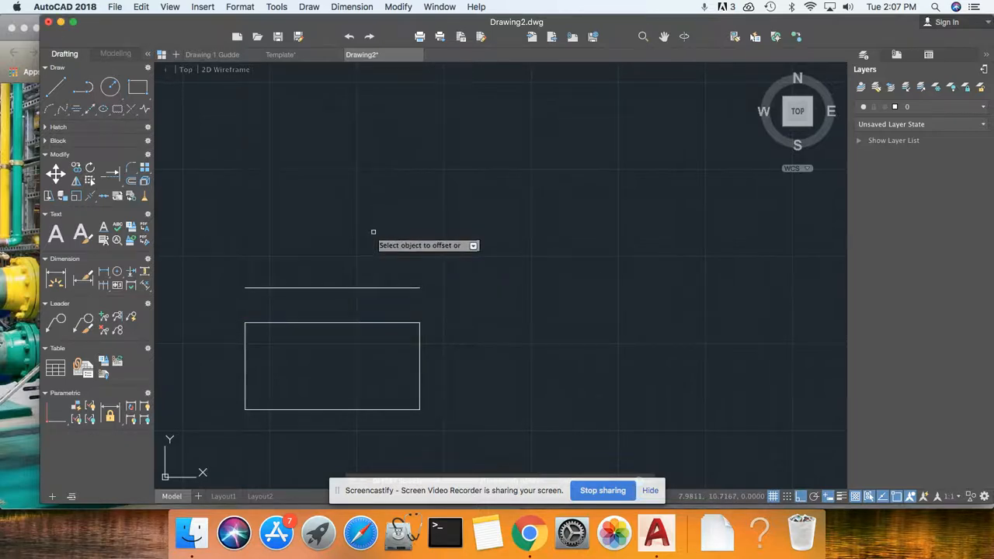
{"action": "left_click", "coordinate": [419, 334]}
{"action": "left_click", "coordinate": [614, 326]}
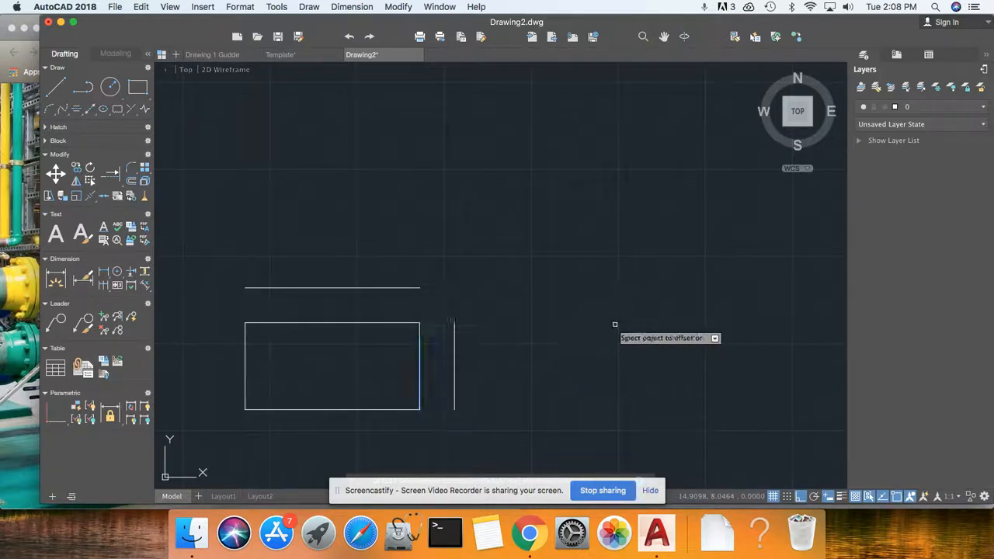
{"action": "key", "text": "Escape"}
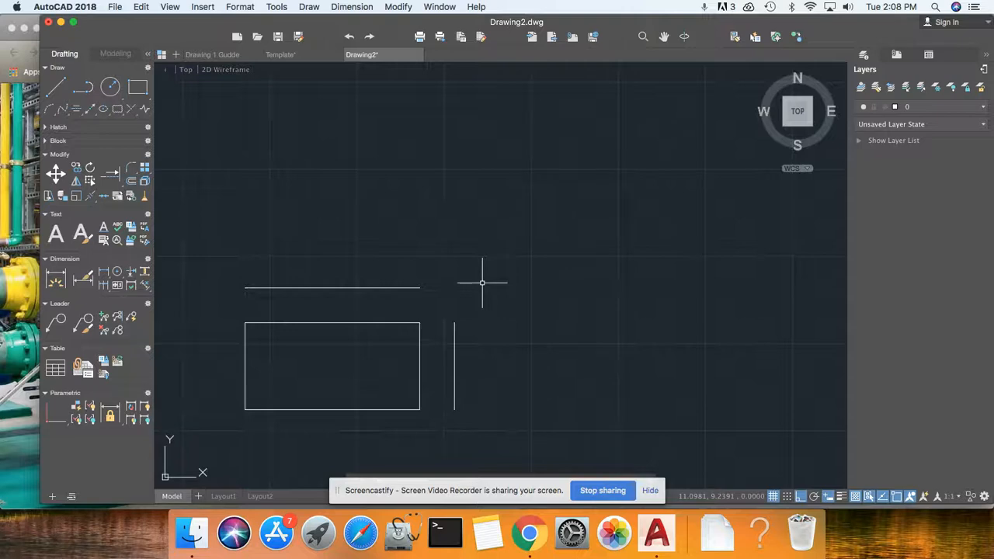
Step: Offset the separate horizontal line upward and the separate vertical line to the right by 1.5 units each
{"action": "type", "text": "o"}
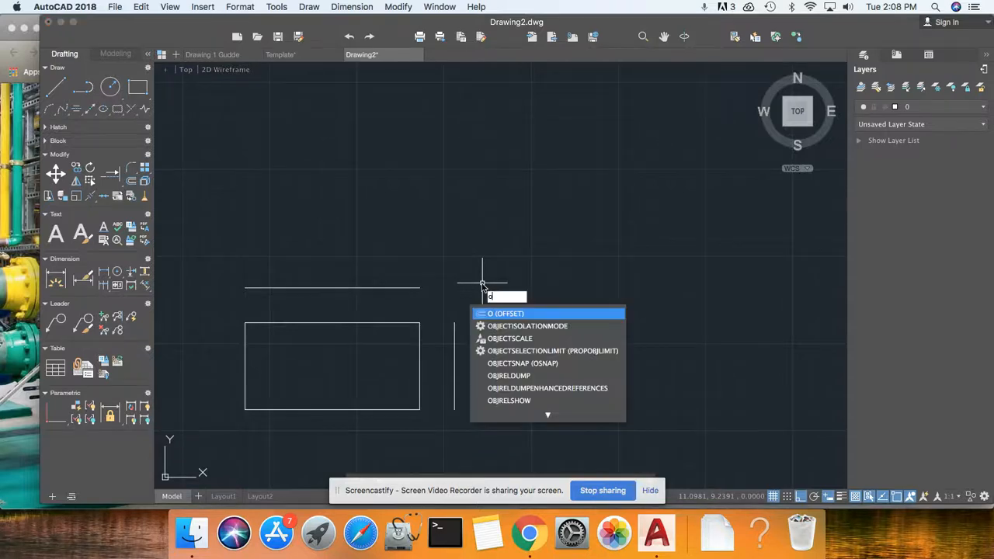
{"action": "key", "text": "Return"}
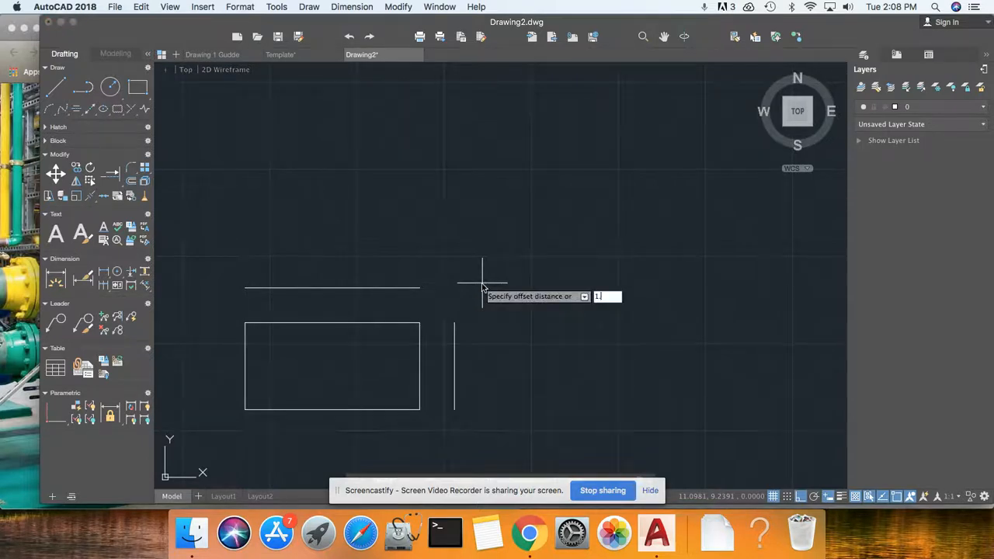
{"action": "type", "text": "1.5"}
{"action": "key", "text": "Return"}
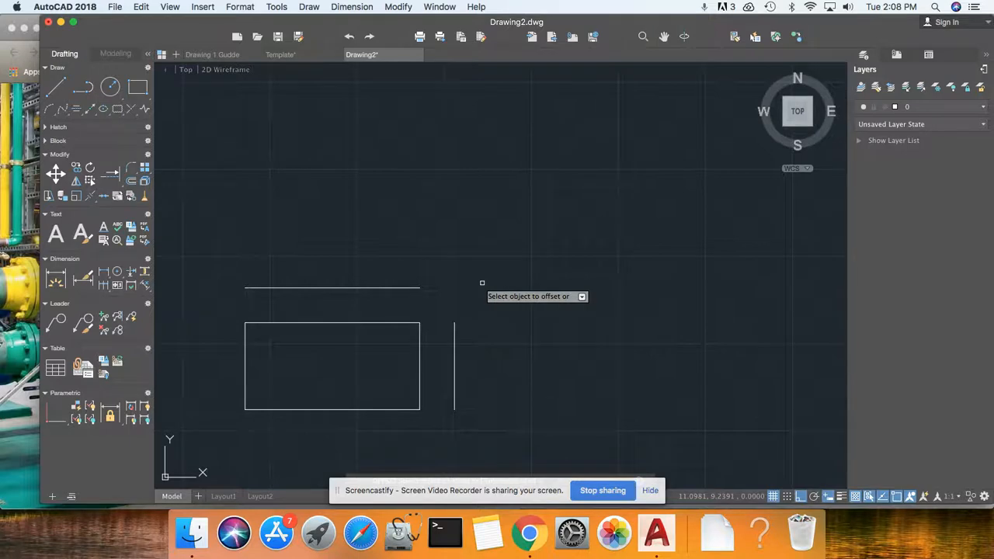
{"action": "left_click", "coordinate": [412, 288]}
{"action": "left_click", "coordinate": [403, 202]}
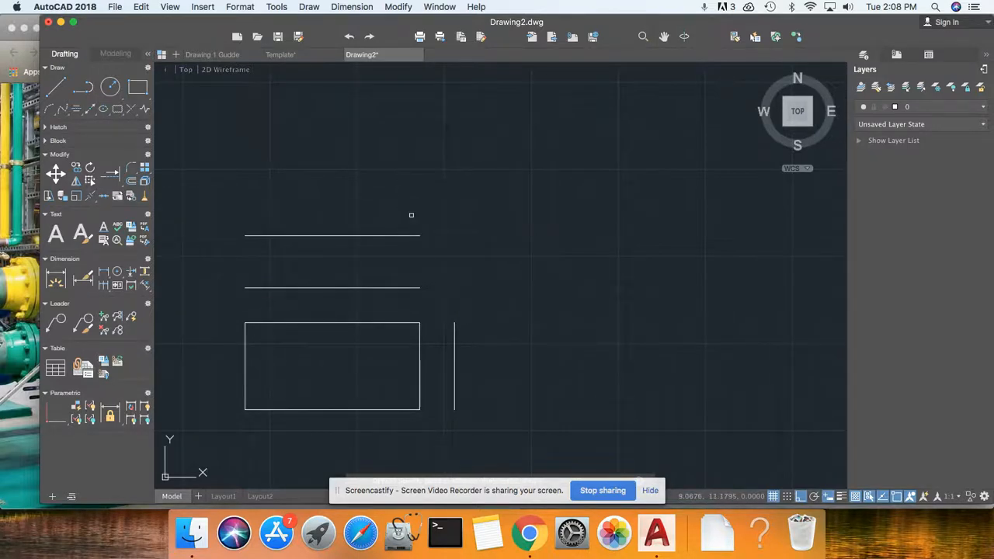
{"action": "left_click", "coordinate": [454, 336]}
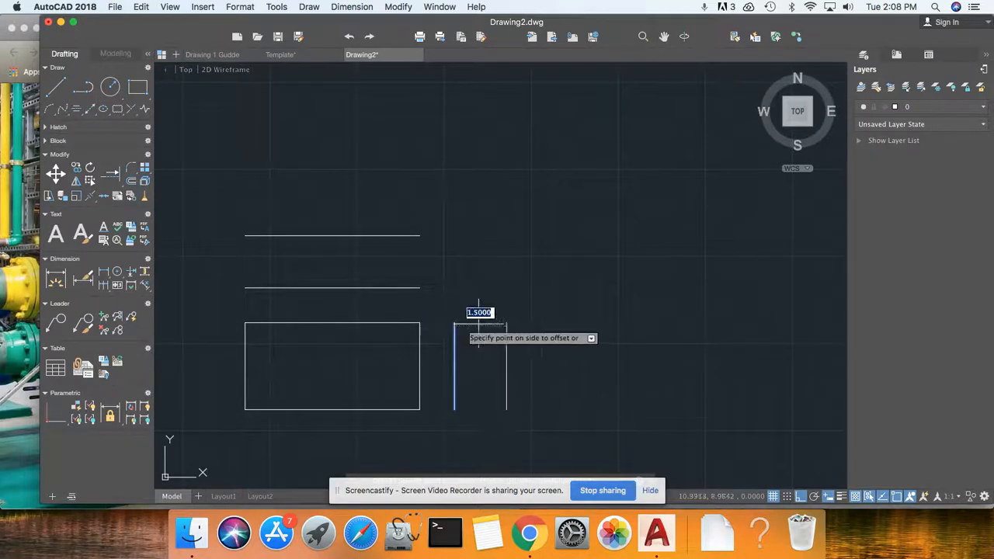
{"action": "left_click", "coordinate": [602, 313]}
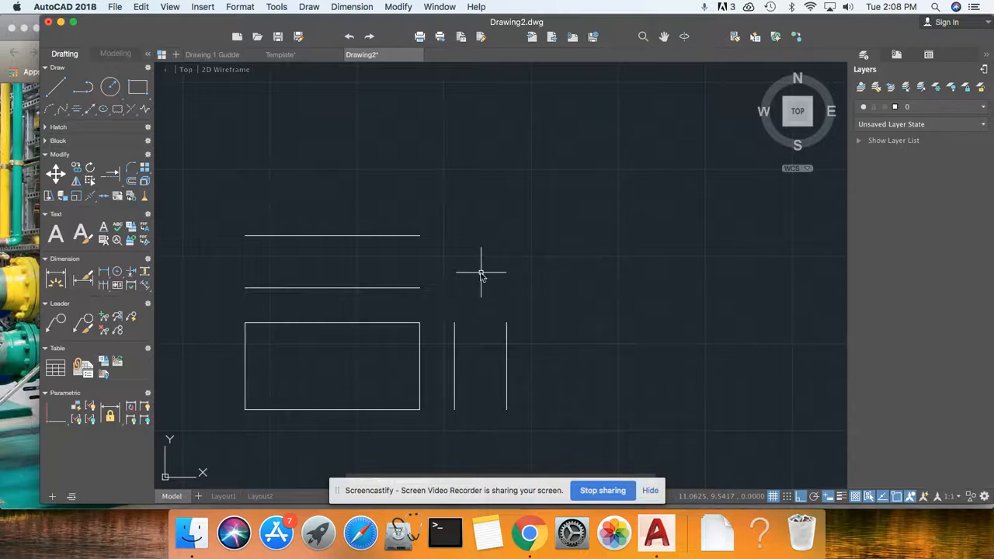
Step: Close the side-view rectangle with horizontal lines joining the top and bottom endpoints of the two vertical lines
{"action": "type", "text": "l"}
{"action": "key", "text": "Return"}
{"action": "left_click", "coordinate": [455, 323]}
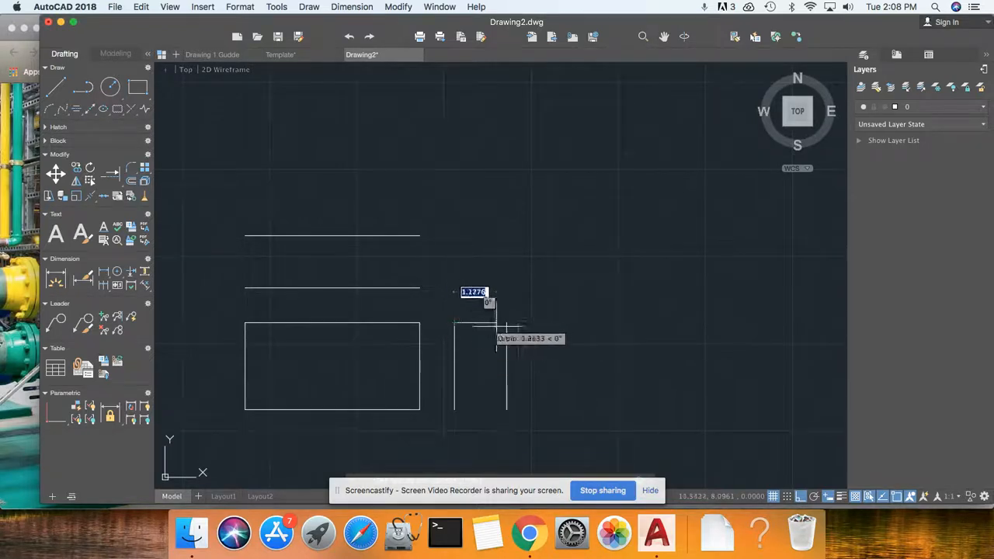
{"action": "left_click", "coordinate": [506, 323]}
{"action": "key", "text": "Return"}
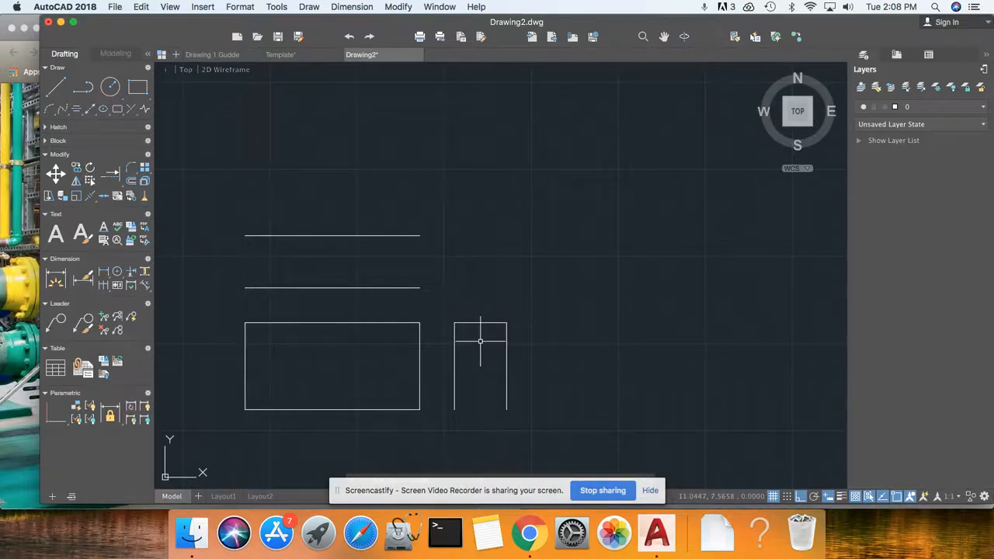
{"action": "type", "text": "l"}
{"action": "key", "text": "Return"}
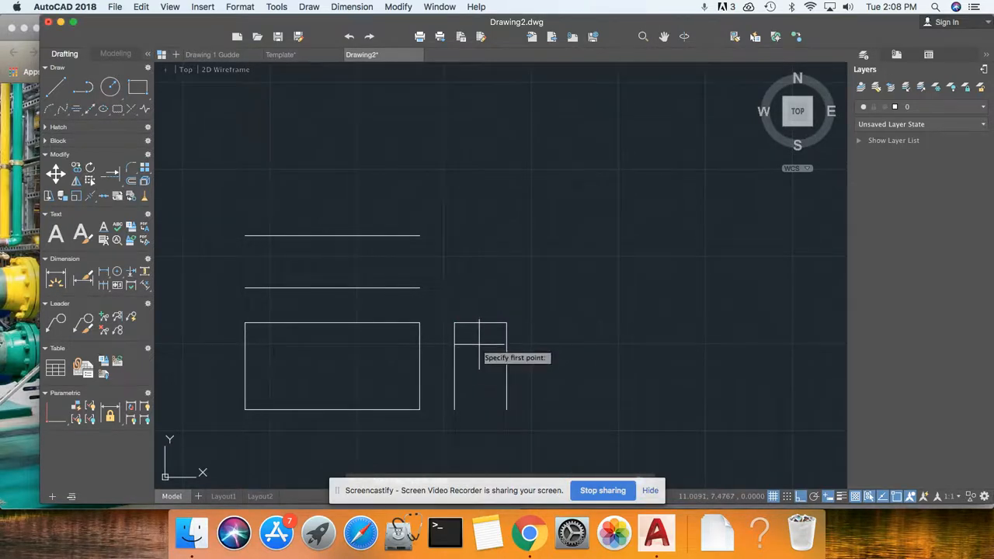
{"action": "left_click", "coordinate": [454, 409]}
{"action": "left_click", "coordinate": [507, 409]}
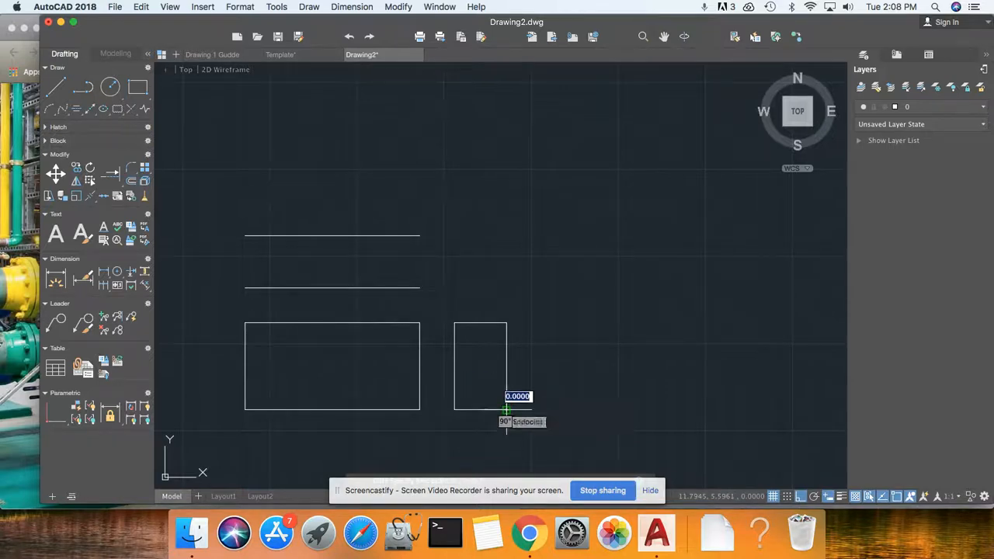
{"action": "key", "text": "Return"}
Step: Close the top-view rectangle with vertical lines joining the right and left endpoints of the two upper horizontal lines
{"action": "key", "text": "Return"}
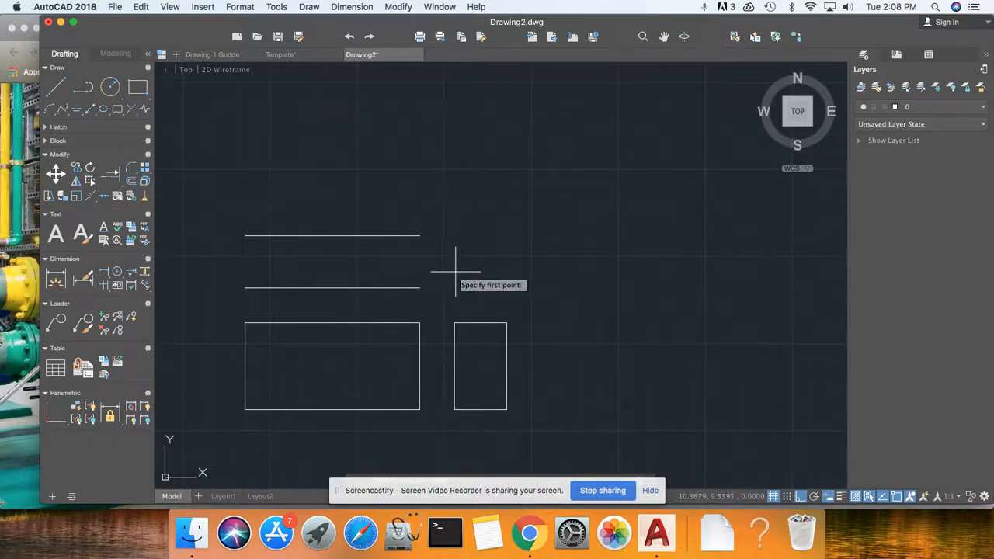
{"action": "left_click", "coordinate": [419, 236]}
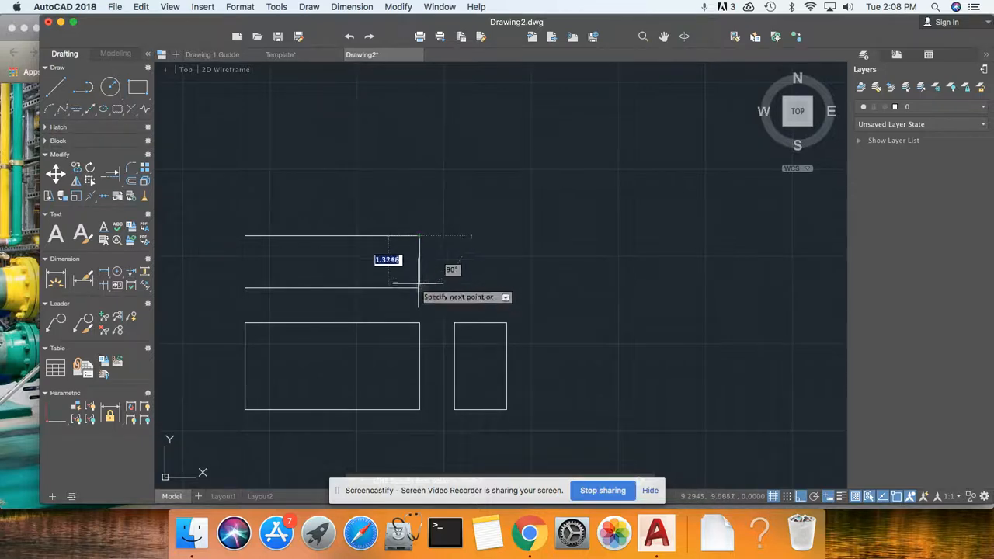
{"action": "left_click", "coordinate": [419, 287]}
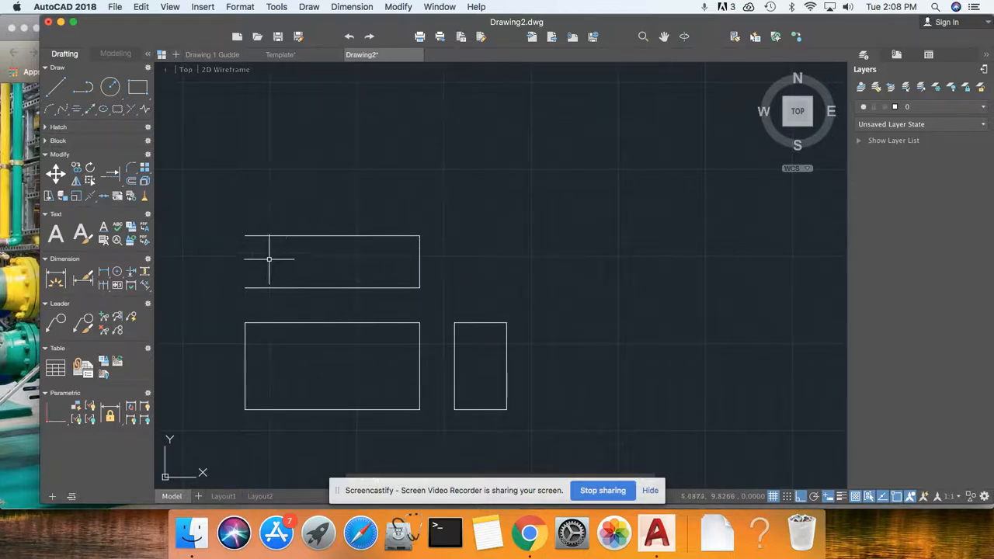
{"action": "key", "text": "Return"}
{"action": "key", "text": "Return"}
{"action": "left_click", "coordinate": [246, 236]}
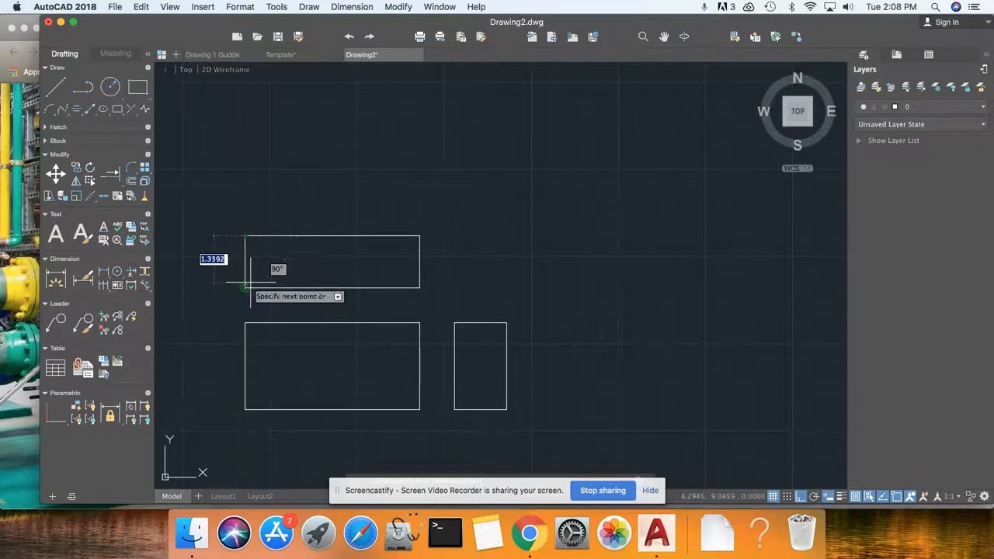
{"action": "left_click", "coordinate": [245, 287]}
{"action": "key", "text": "Return"}
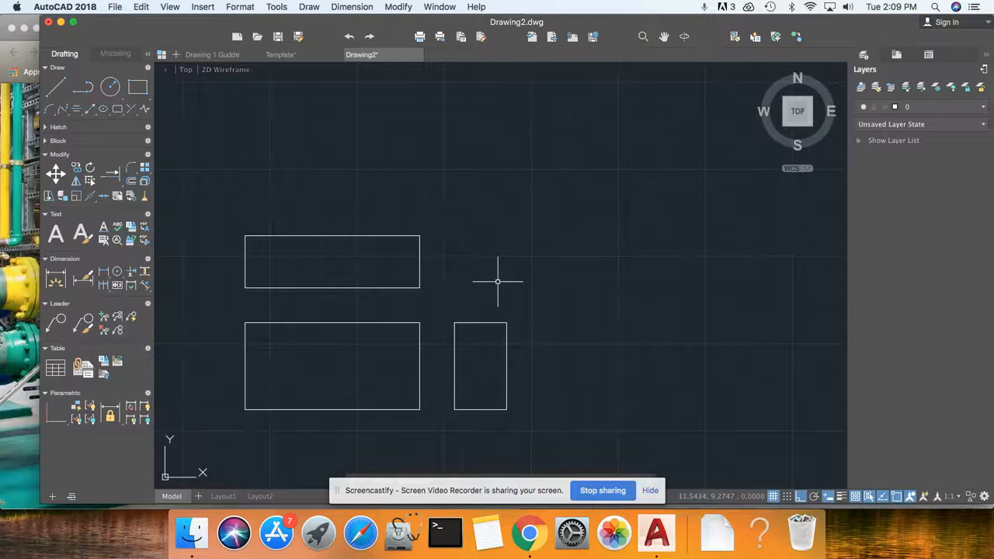
{"action": "left_click", "coordinate": [906, 109]}
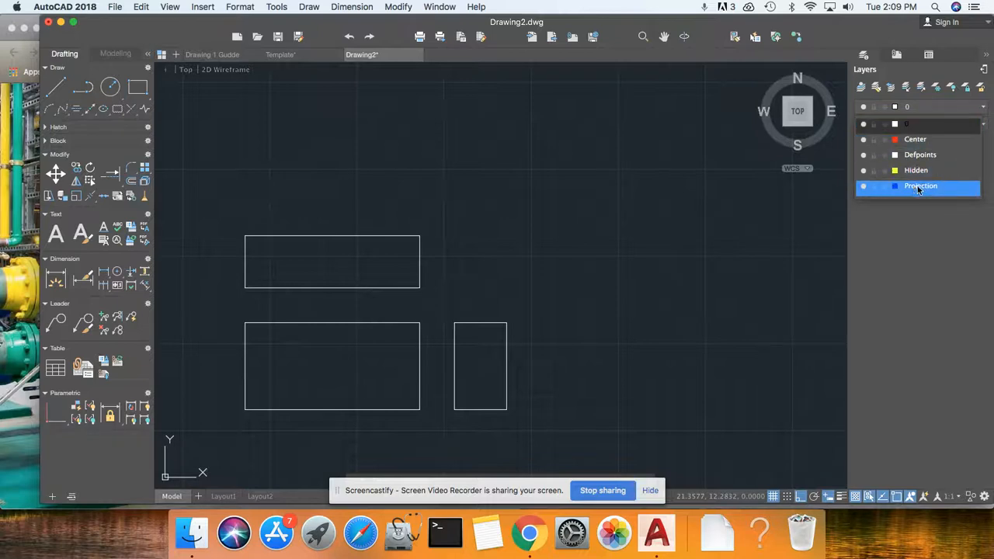
{"action": "left_click", "coordinate": [920, 111]}
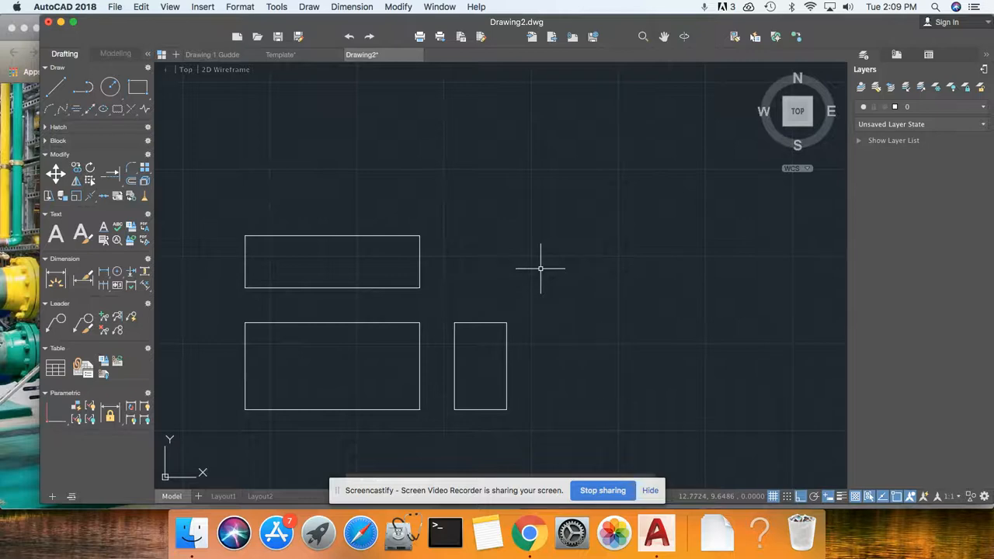
{"action": "type", "text": "l"}
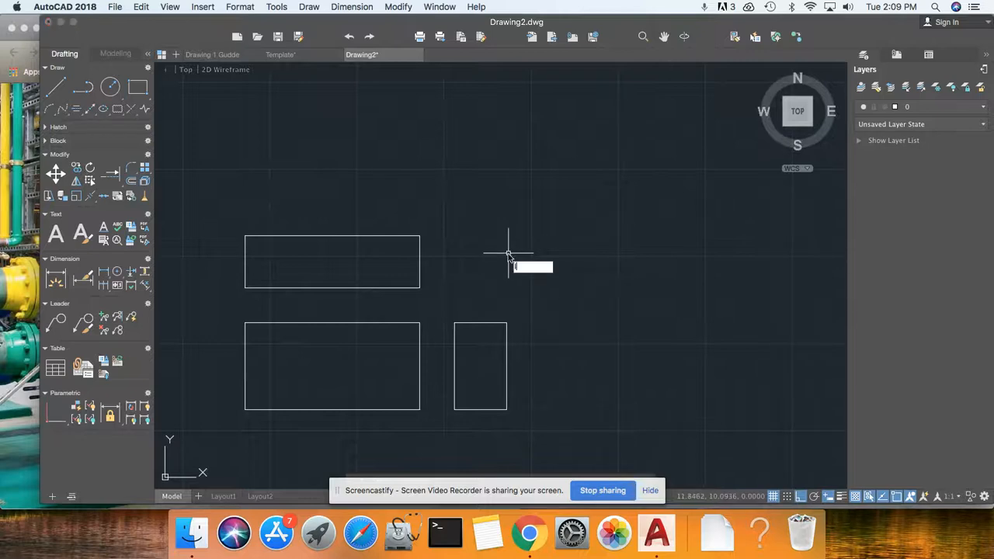
{"action": "key", "text": "Return"}
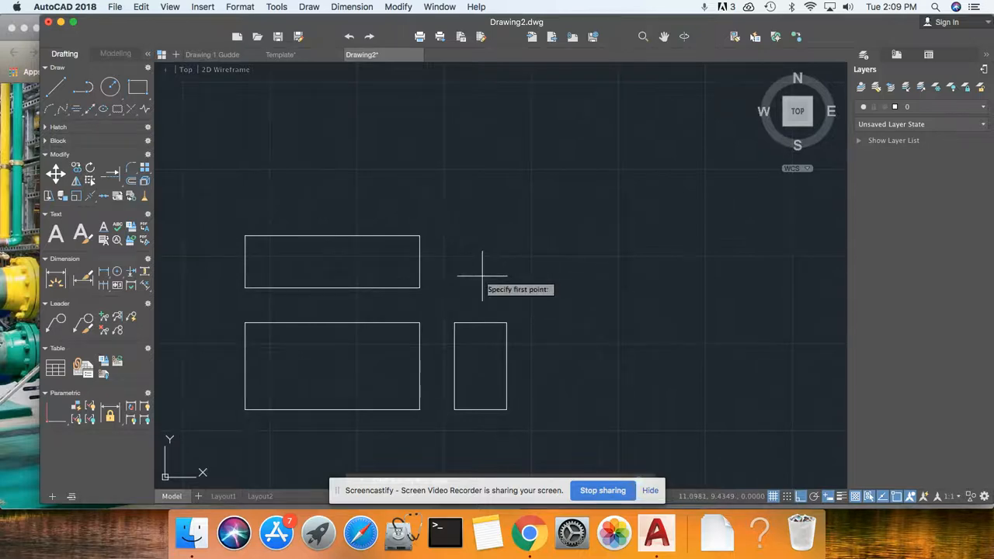
{"action": "left_click", "coordinate": [420, 322]}
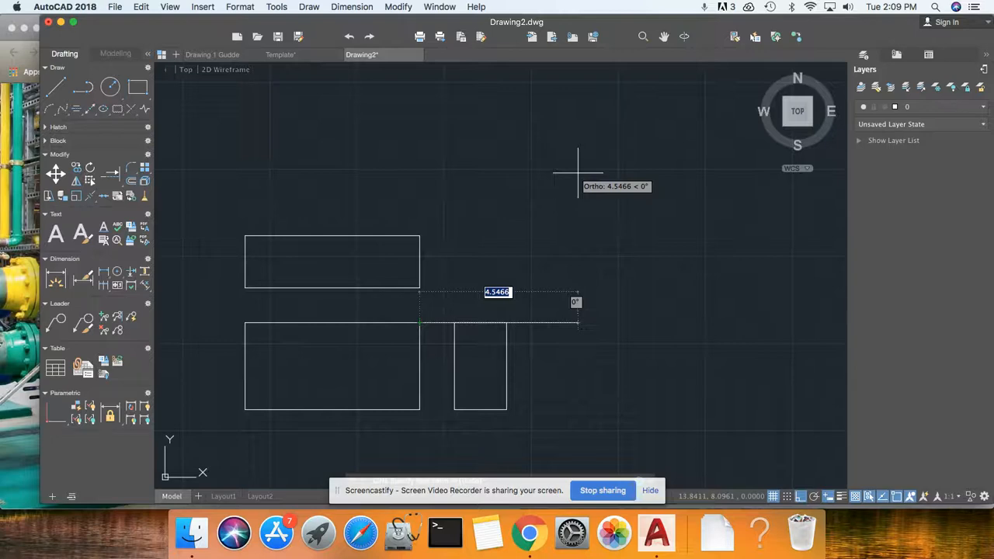
{"action": "key", "text": "shift"}
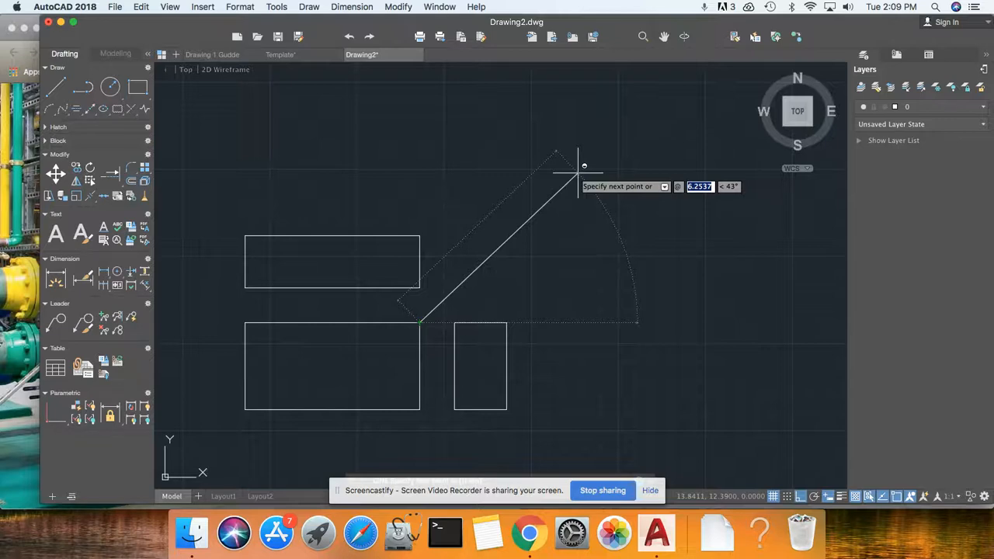
{"action": "type", "text": "5"}
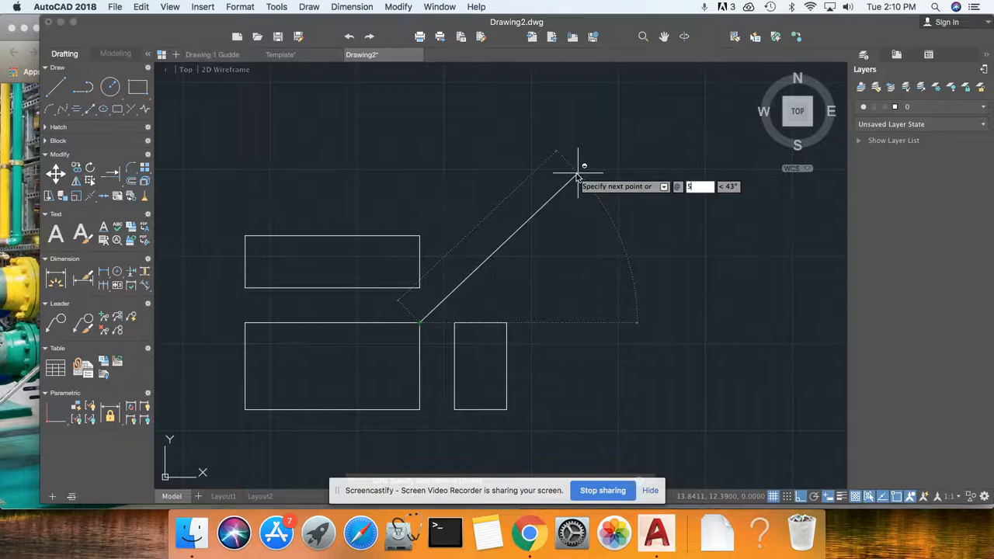
{"action": "type", "text": "110 <"}
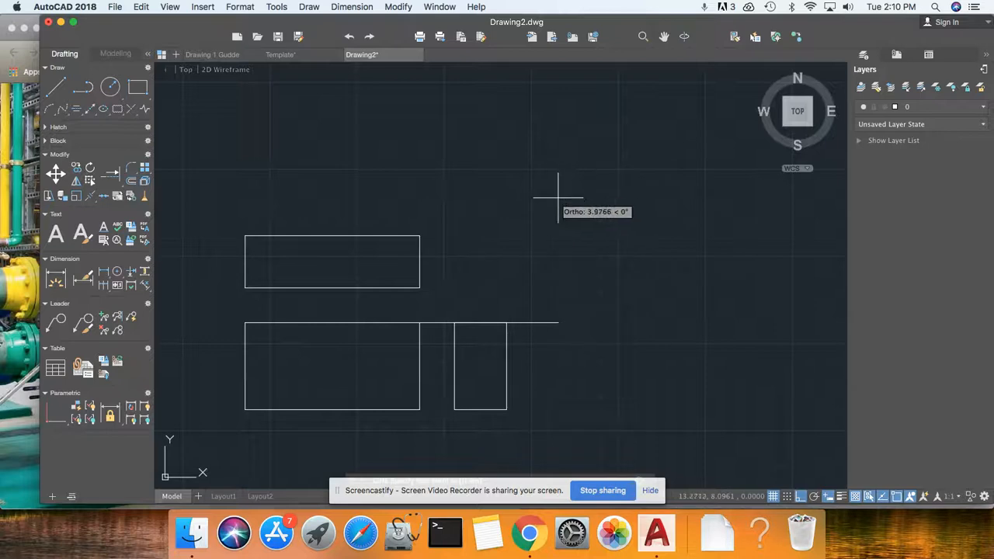
{"action": "key", "text": "Escape"}
Step: Draw a 5-unit line at 45 degrees from the front view's upper-right corner
{"action": "type", "text": "l"}
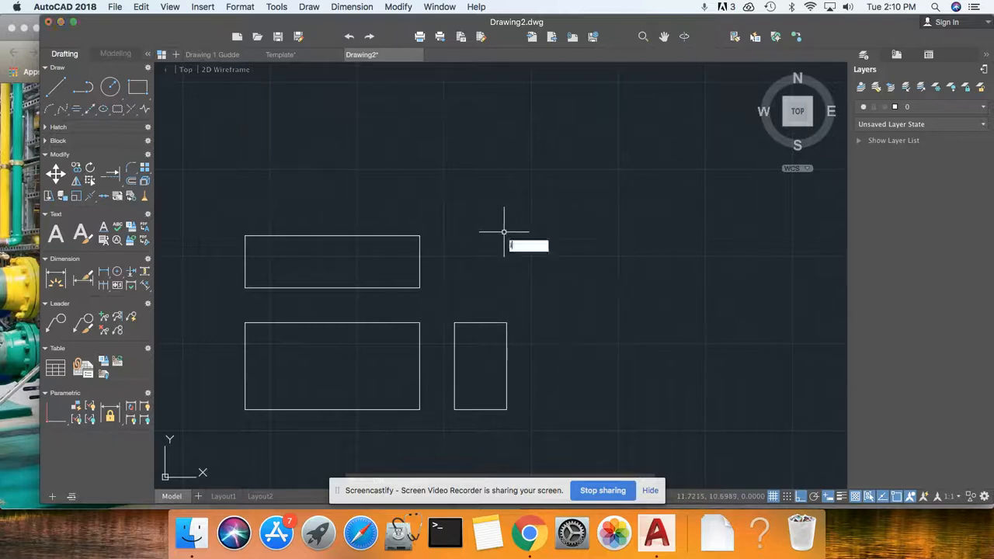
{"action": "key", "text": "Return"}
{"action": "left_click", "coordinate": [420, 323]}
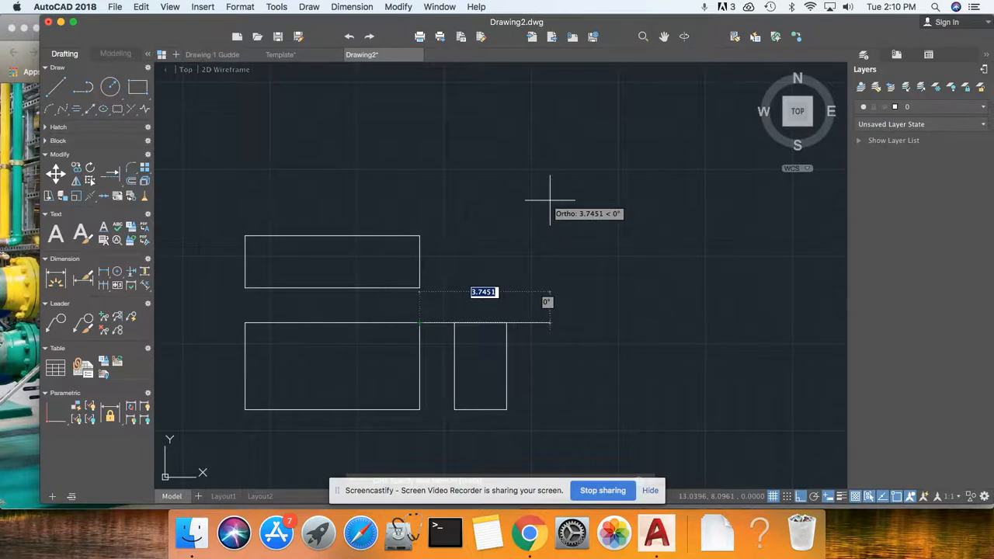
{"action": "type", "text": "@"}
{"action": "type", "text": "5"}
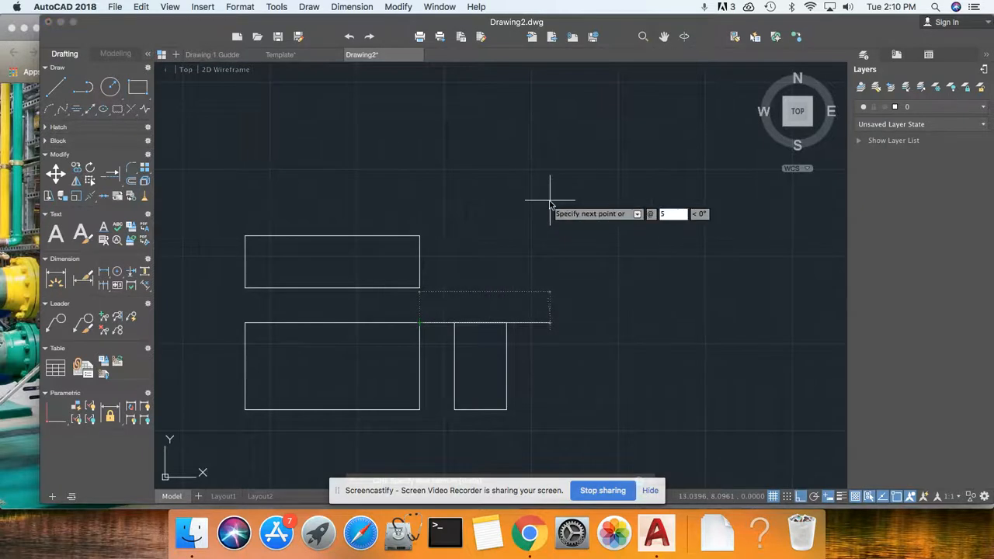
{"action": "key", "text": "Tab"}
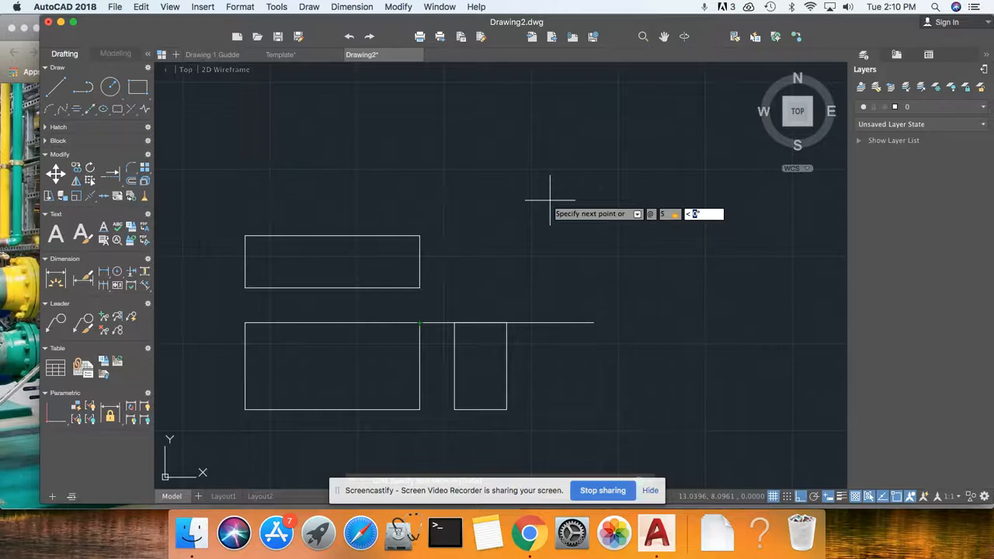
{"action": "type", "text": "4"}
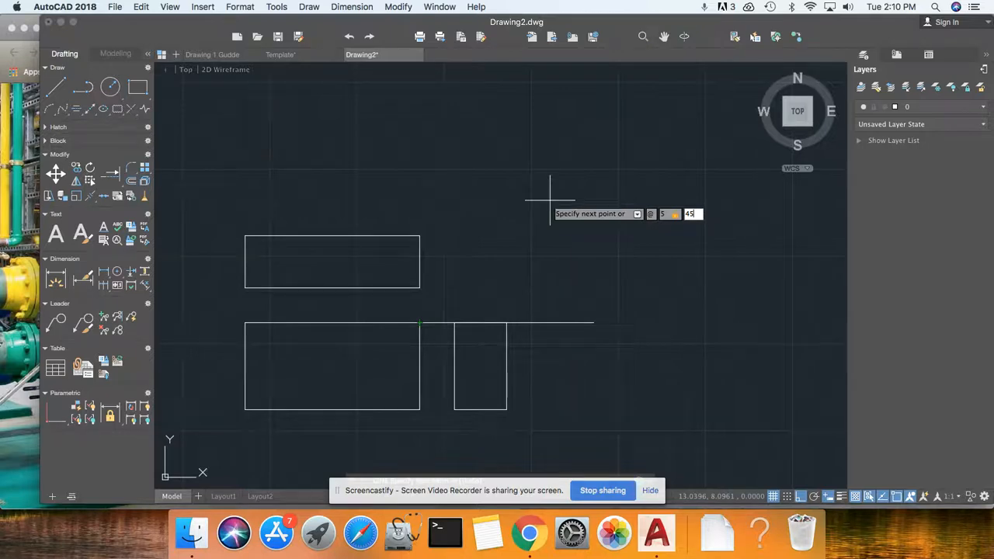
{"action": "type", "text": "5"}
{"action": "key", "text": "Return"}
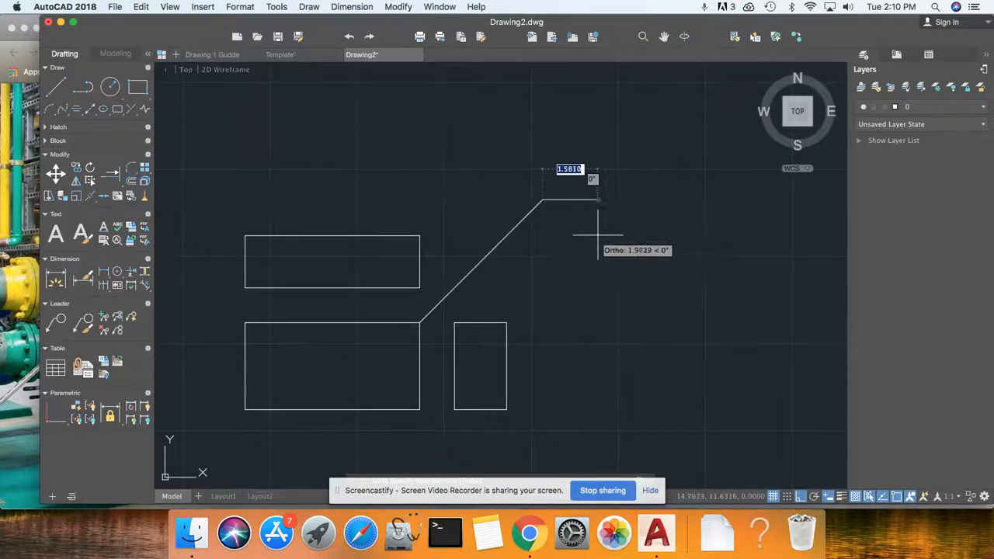
{"action": "key", "text": "Escape"}
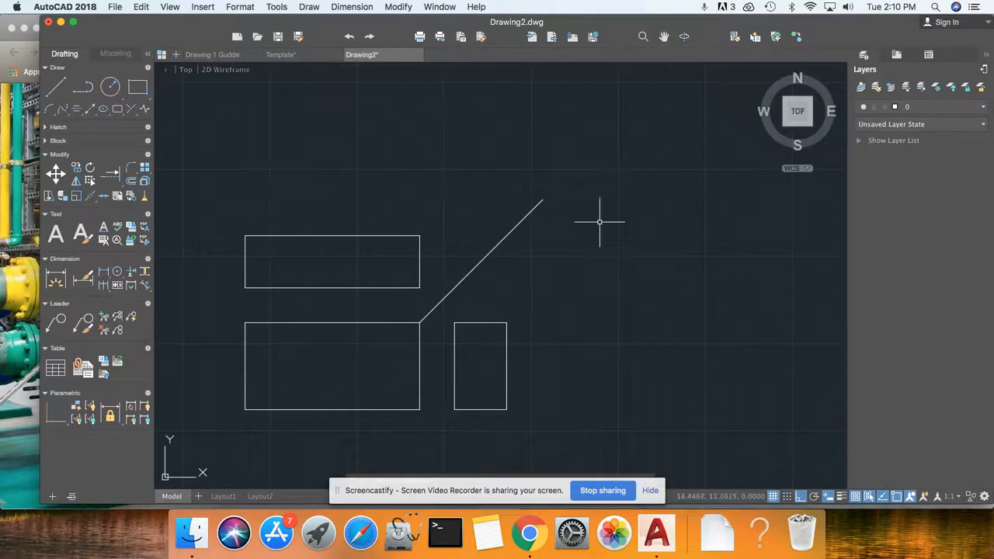
Step: Move the 45-degree diagonal line to the Projection layer
{"action": "left_click", "coordinate": [561, 211]}
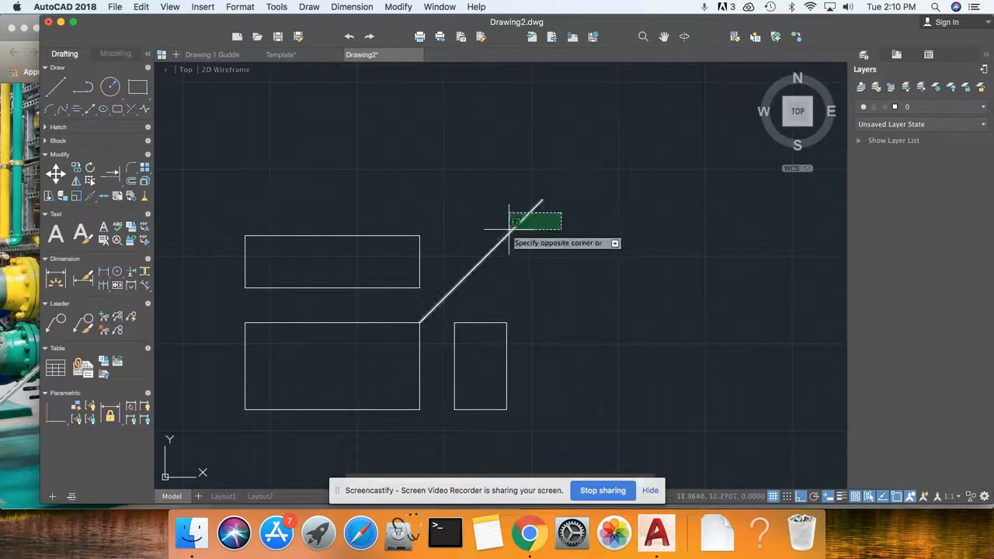
{"action": "left_click", "coordinate": [512, 225]}
{"action": "key", "text": "Escape"}
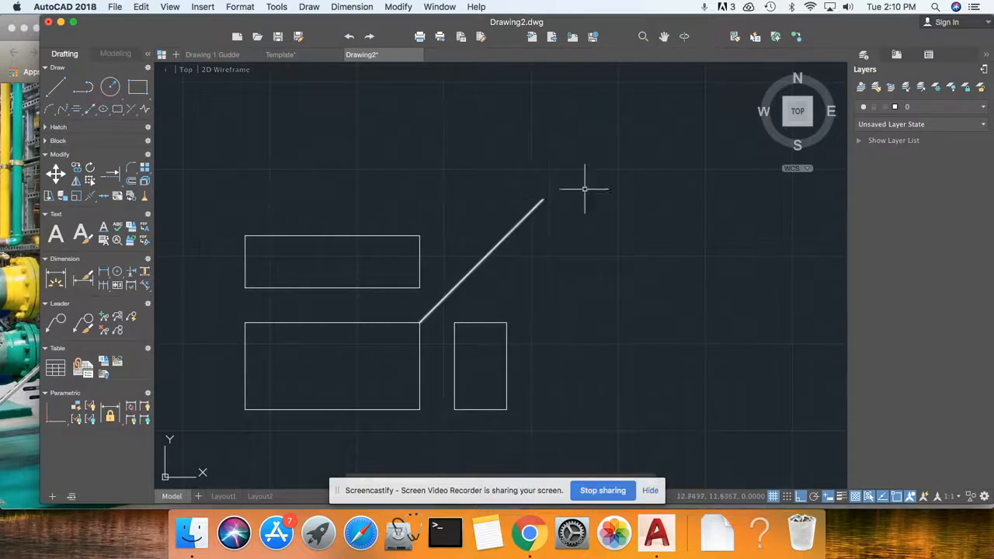
{"action": "left_click", "coordinate": [956, 109]}
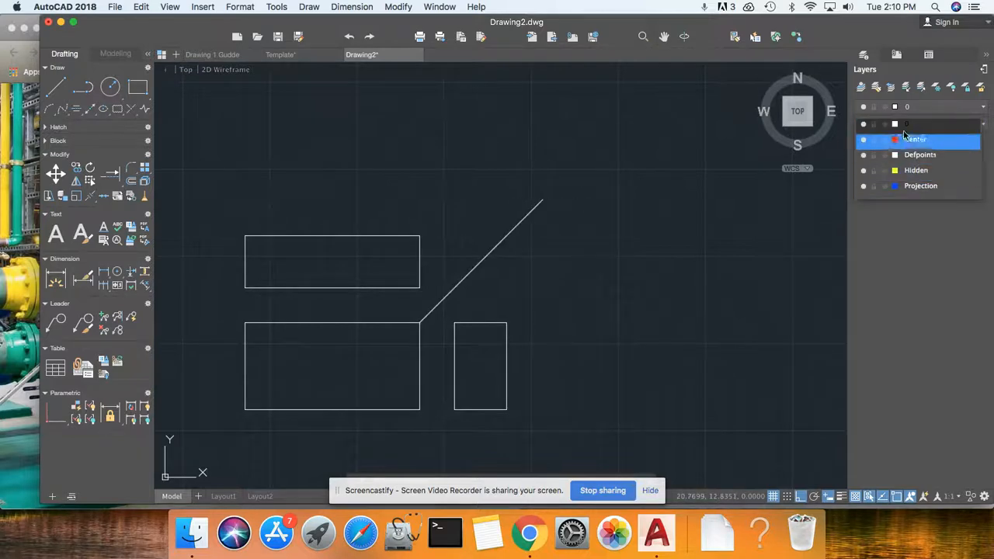
{"action": "left_click", "coordinate": [924, 110]}
{"action": "left_click", "coordinate": [597, 185]}
{"action": "left_click", "coordinate": [542, 212]}
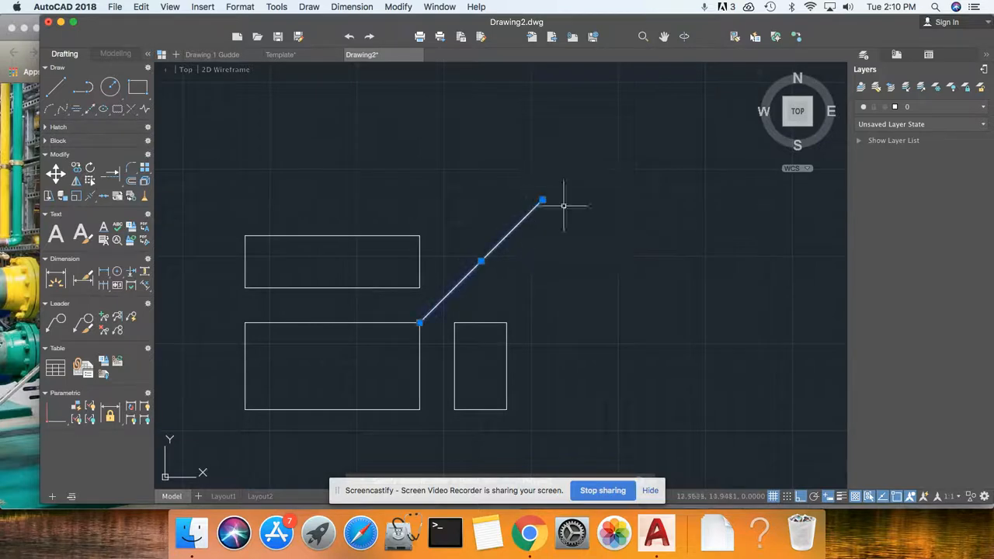
{"action": "left_click", "coordinate": [924, 108]}
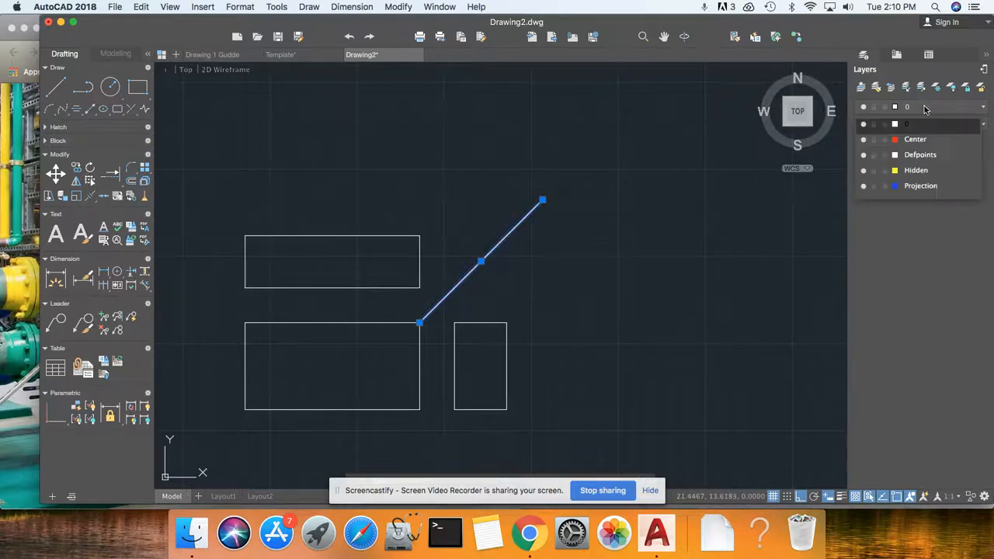
{"action": "left_click", "coordinate": [924, 186]}
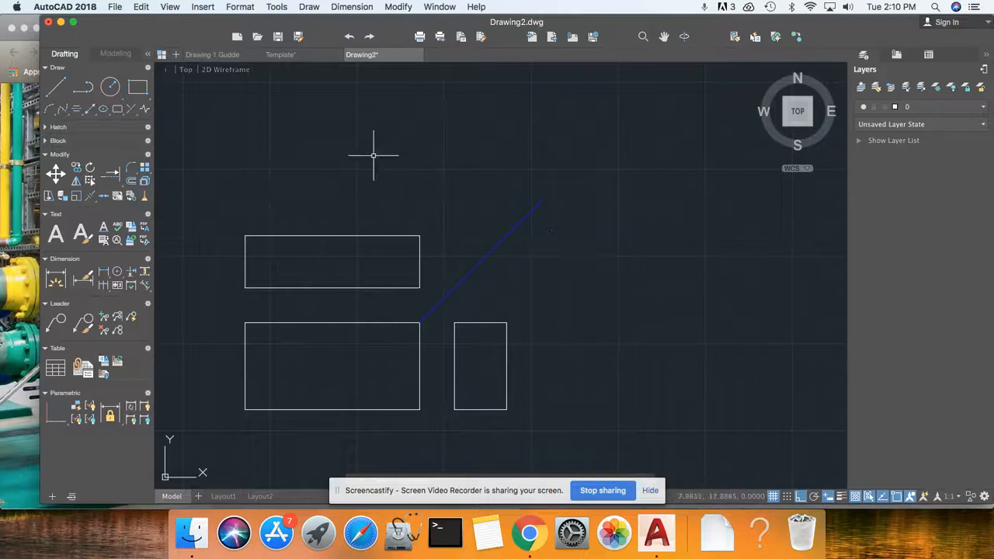
Step: Try to save the drawing as Template in the AutoCaddGudde folder, replacing the existing file
{"action": "left_click", "coordinate": [118, 8]}
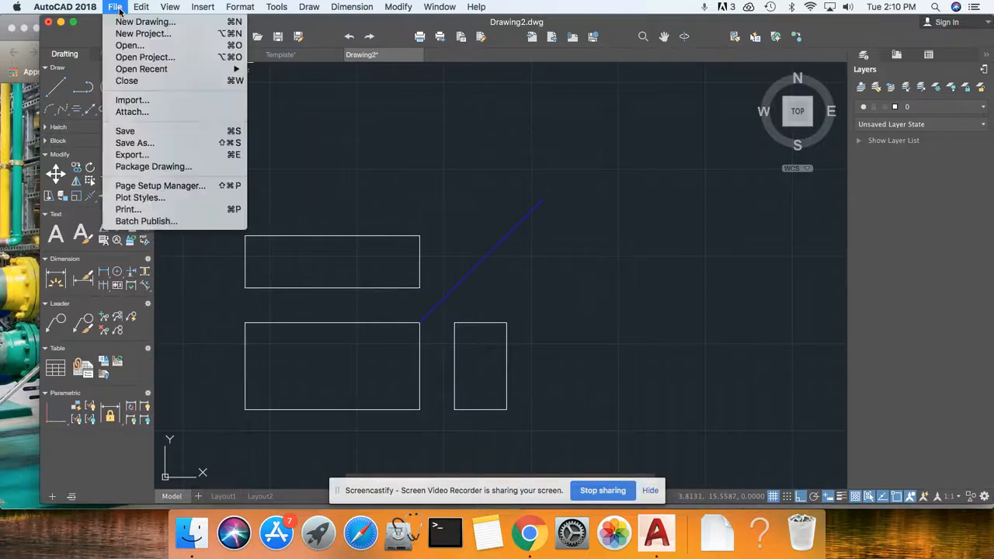
{"action": "left_click", "coordinate": [154, 143]}
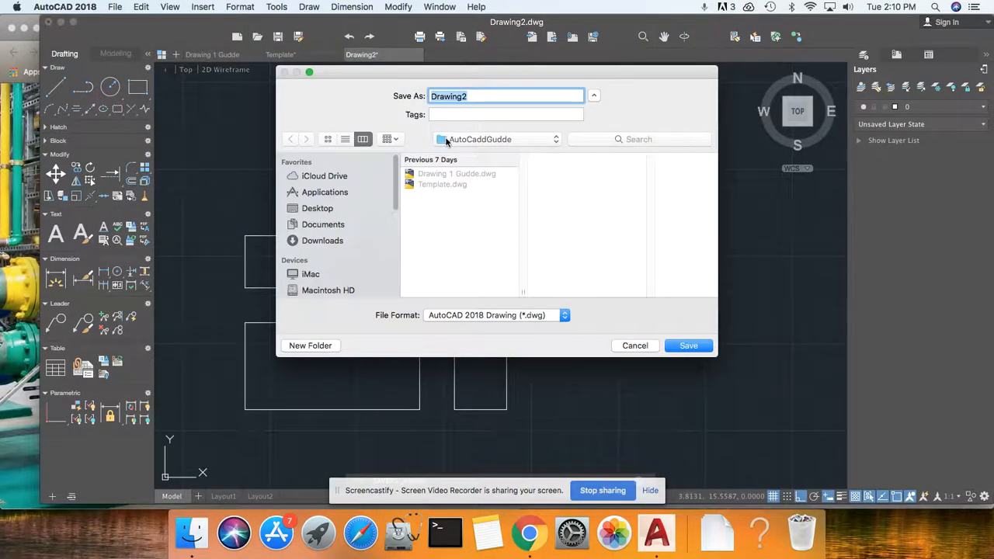
{"action": "left_click", "coordinate": [594, 96]}
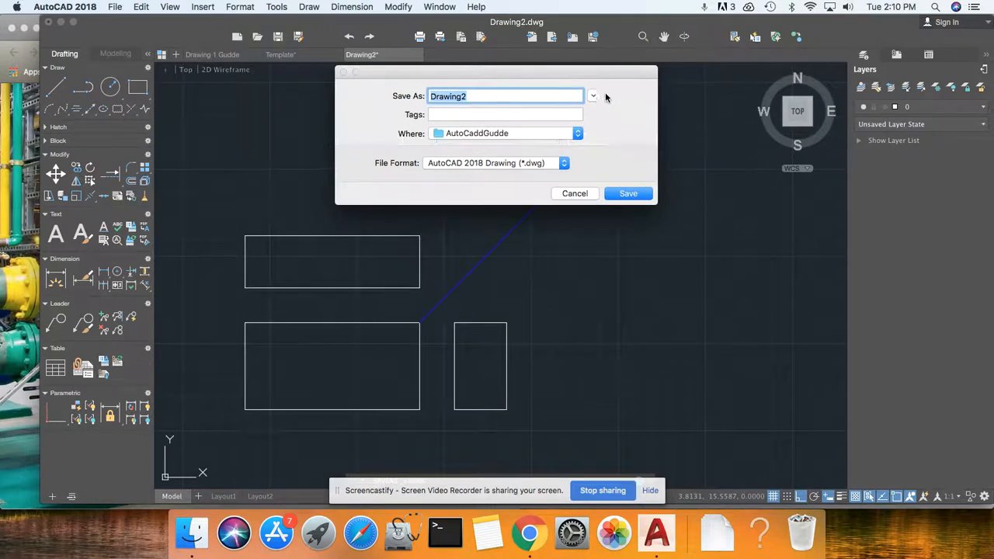
{"action": "left_click", "coordinate": [594, 97]}
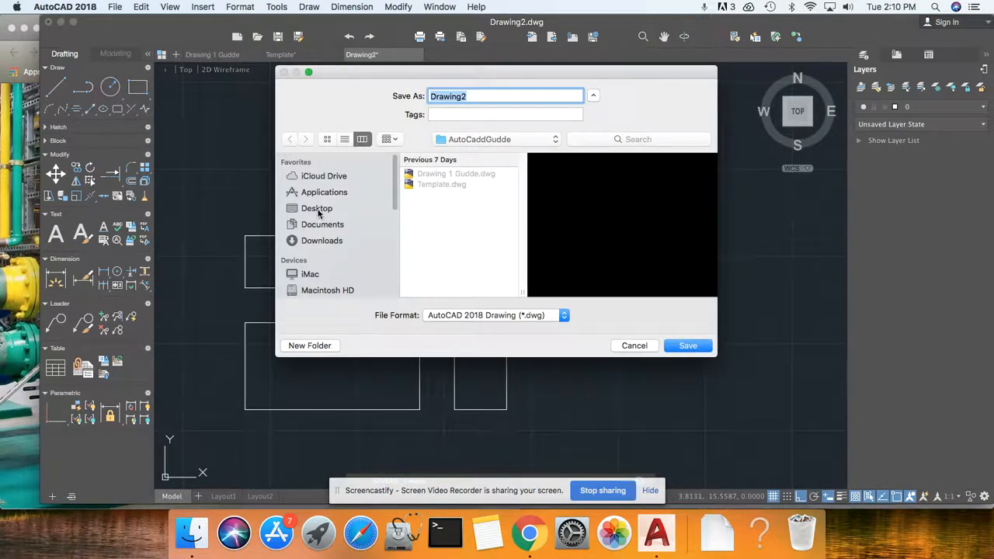
{"action": "left_click", "coordinate": [447, 140]}
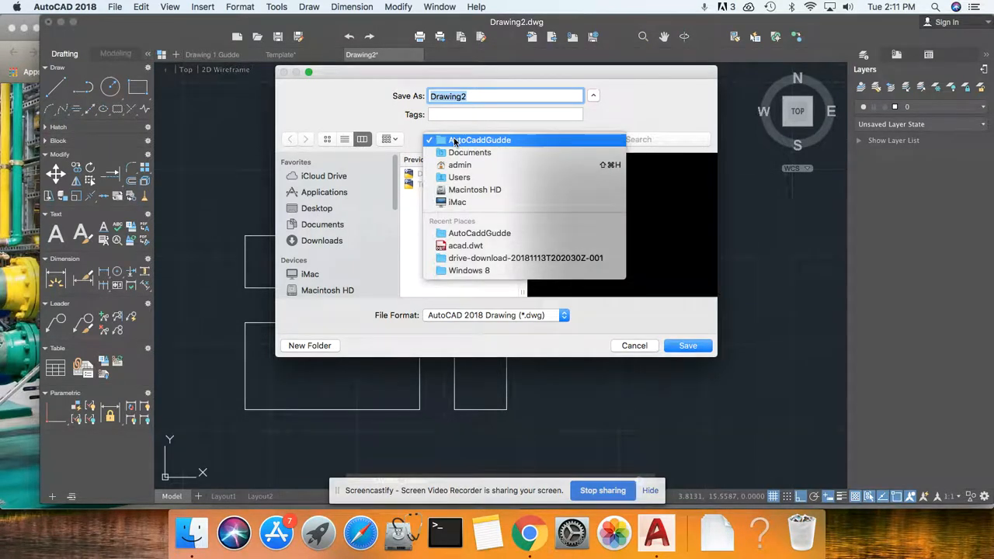
{"action": "left_click", "coordinate": [458, 139]}
{"action": "left_click", "coordinate": [320, 226]}
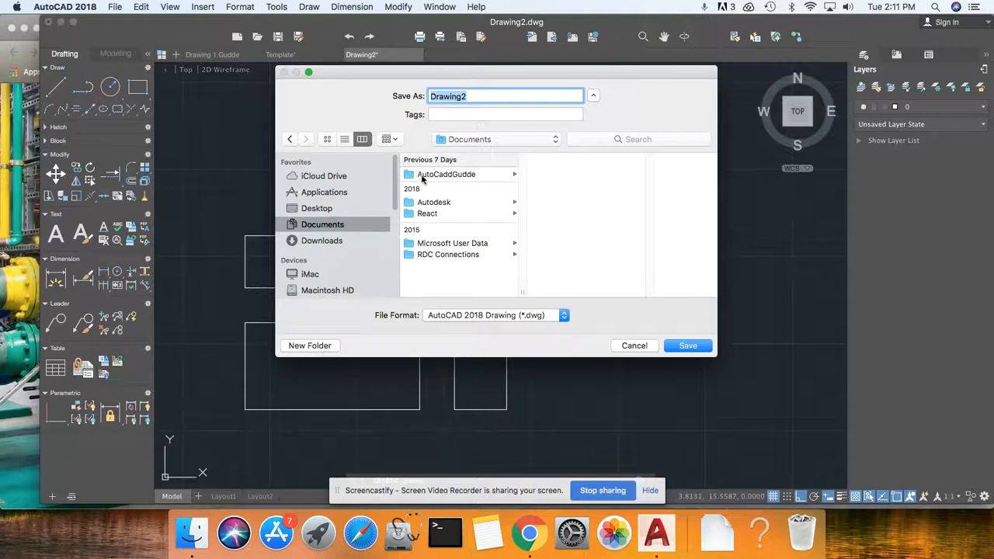
{"action": "left_click", "coordinate": [461, 175]}
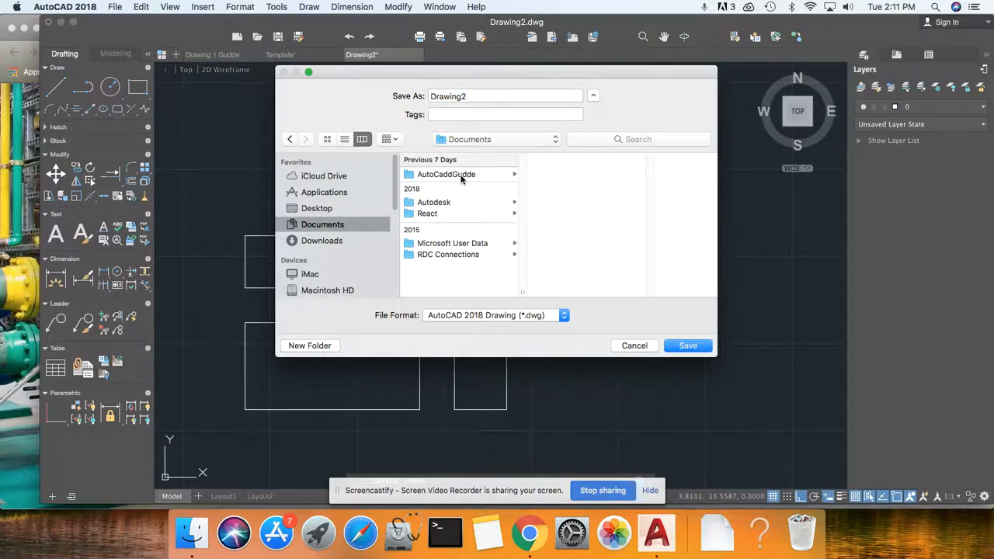
{"action": "left_click_drag", "start_coordinate": [475, 97], "coordinate": [412, 95]}
{"action": "type", "text": "Templa"}
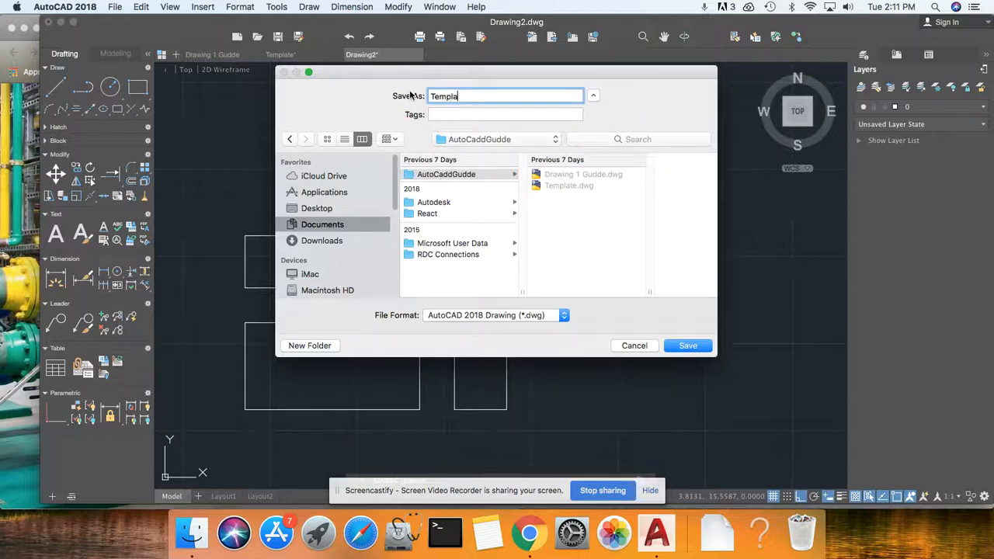
{"action": "type", "text": "te"}
{"action": "left_click", "coordinate": [690, 346]}
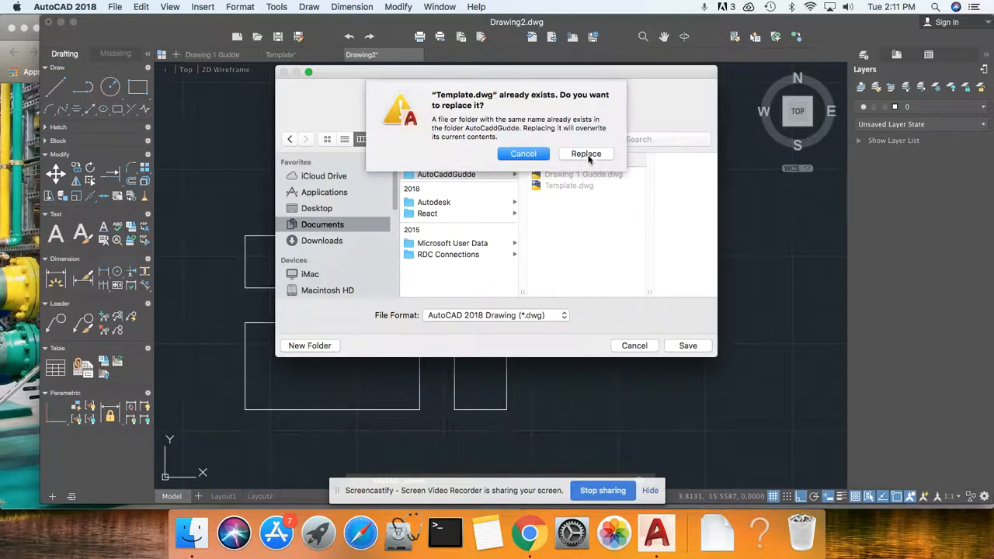
{"action": "left_click", "coordinate": [587, 158]}
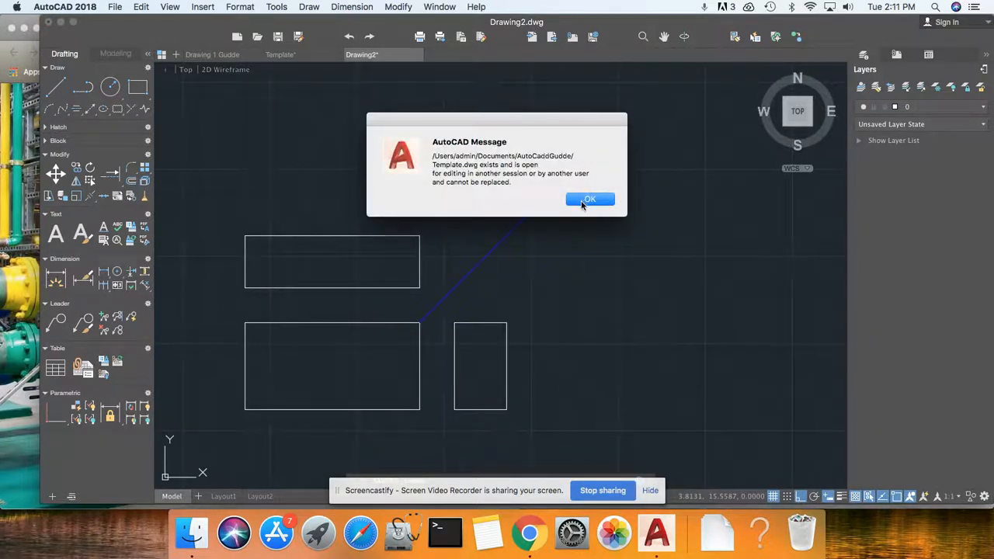
{"action": "left_click", "coordinate": [584, 200]}
Step: Close the open Template drawing without saving its changes
{"action": "left_click", "coordinate": [317, 55]}
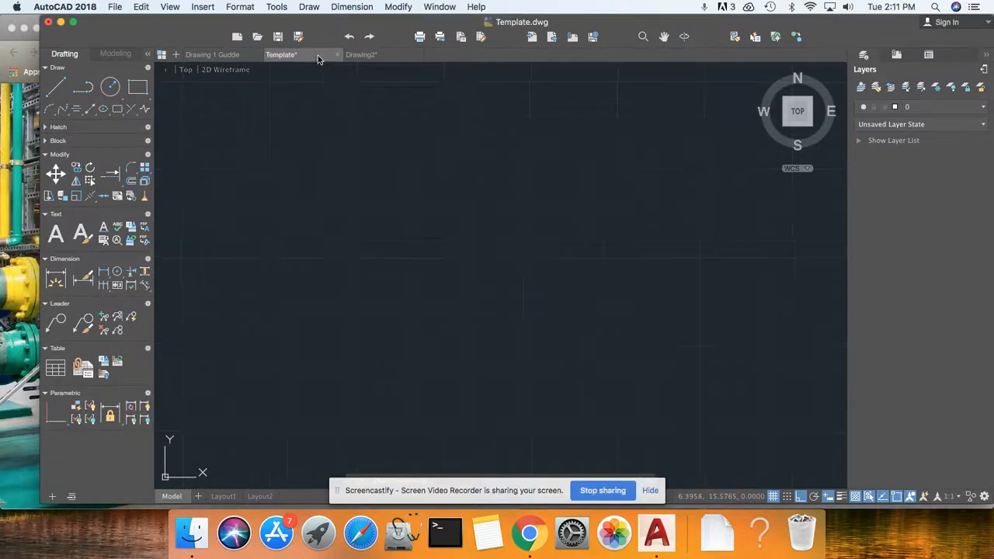
{"action": "left_click", "coordinate": [337, 55]}
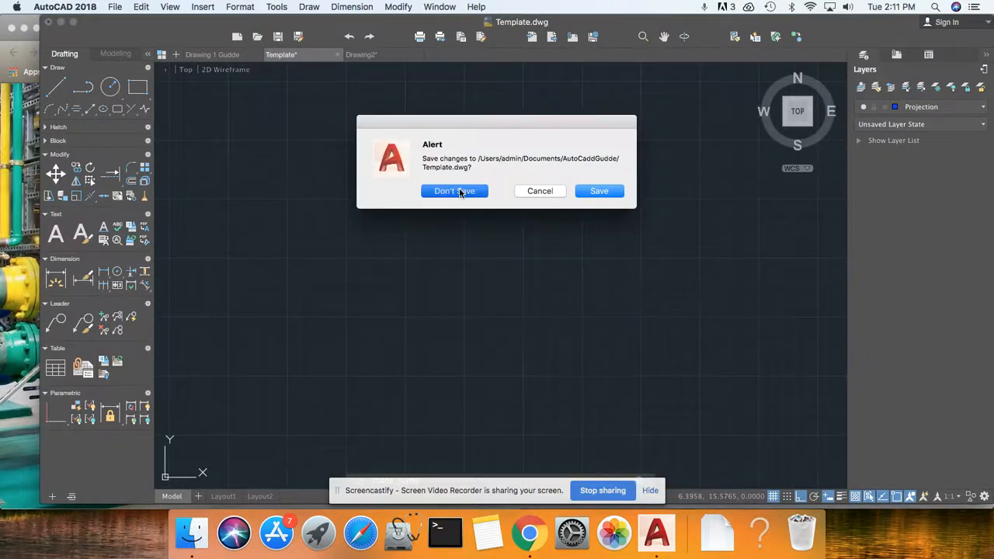
{"action": "left_click", "coordinate": [452, 191]}
Step: Save the three-view drawing over the existing Template.dwg in the AutoCaddGudde folder
{"action": "left_click", "coordinate": [114, 7]}
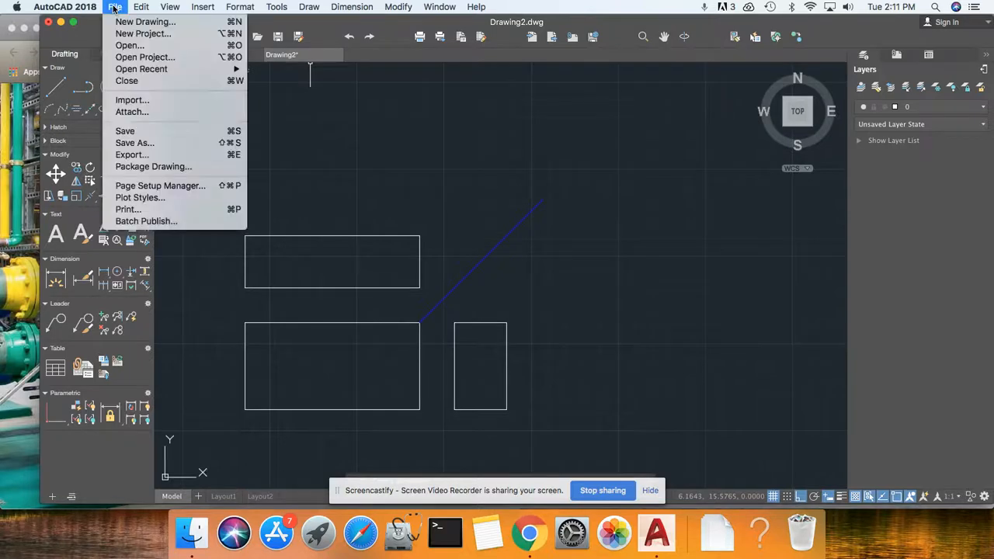
{"action": "left_click", "coordinate": [165, 146]}
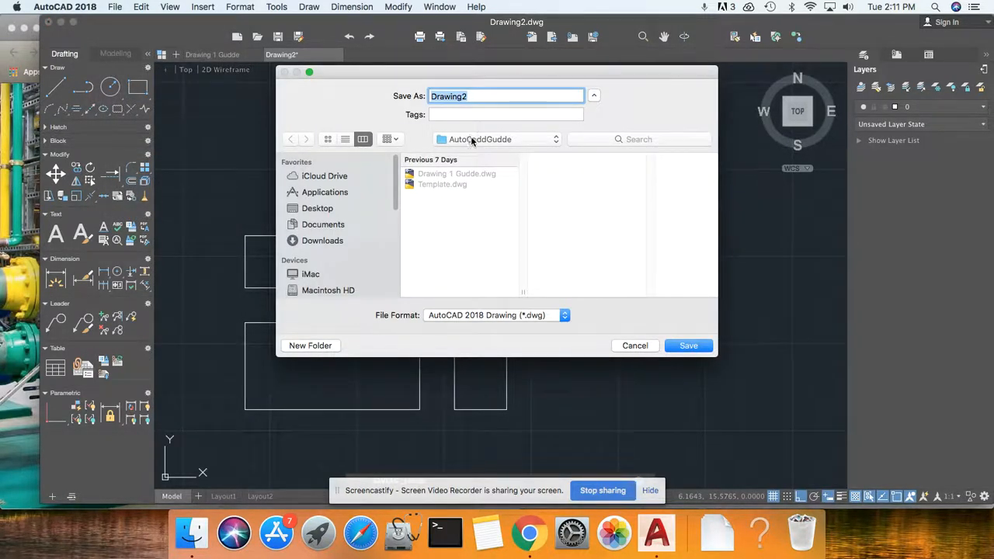
{"action": "left_click", "coordinate": [453, 184]}
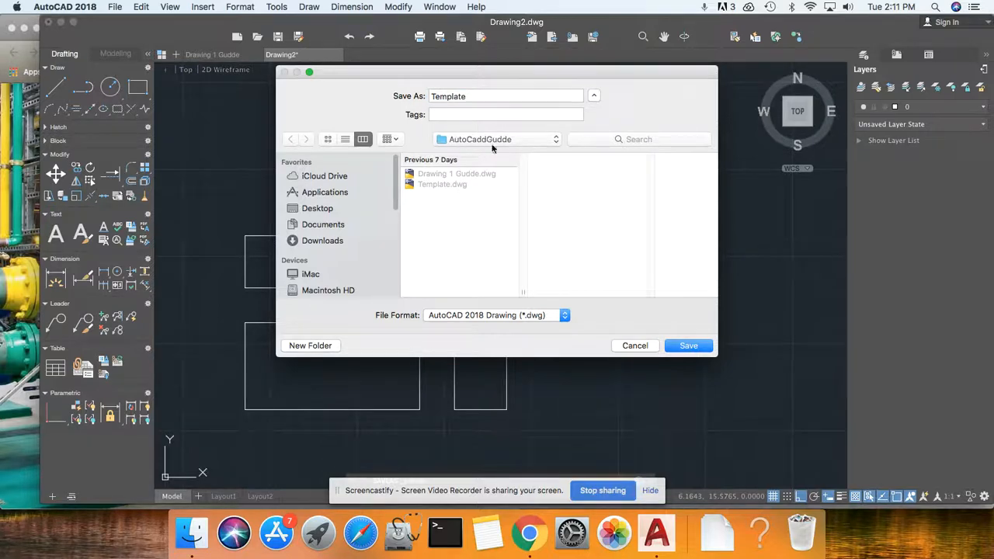
{"action": "left_click", "coordinate": [688, 347]}
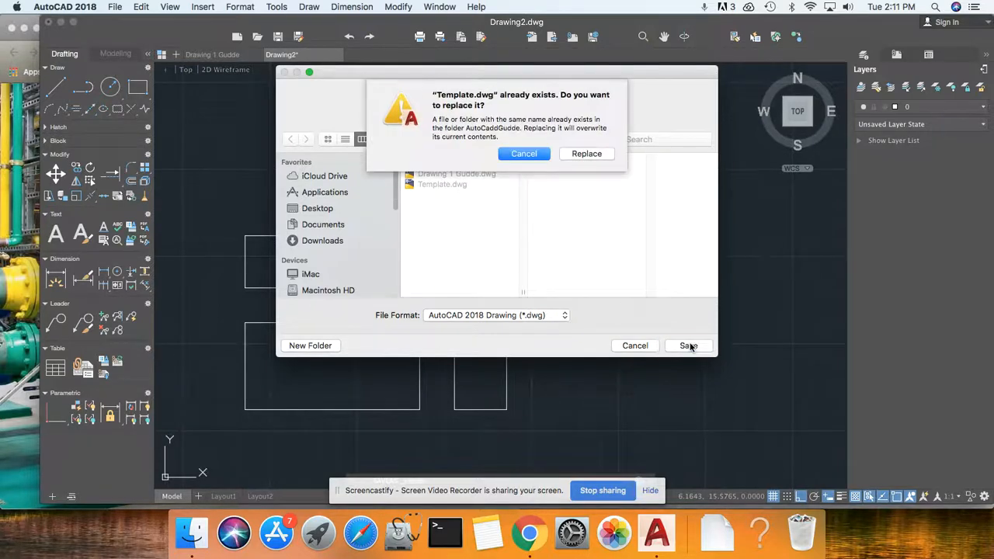
{"action": "left_click", "coordinate": [587, 154]}
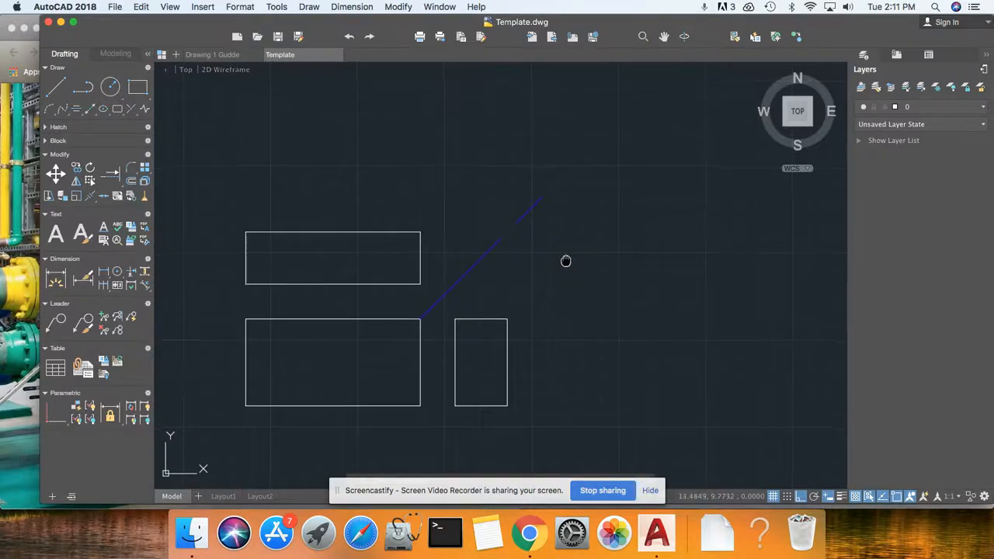
Step: Offset the top view's left edge 1 unit inward
{"action": "middle_click_drag", "start_coordinate": [566, 261], "coordinate": [578, 231]}
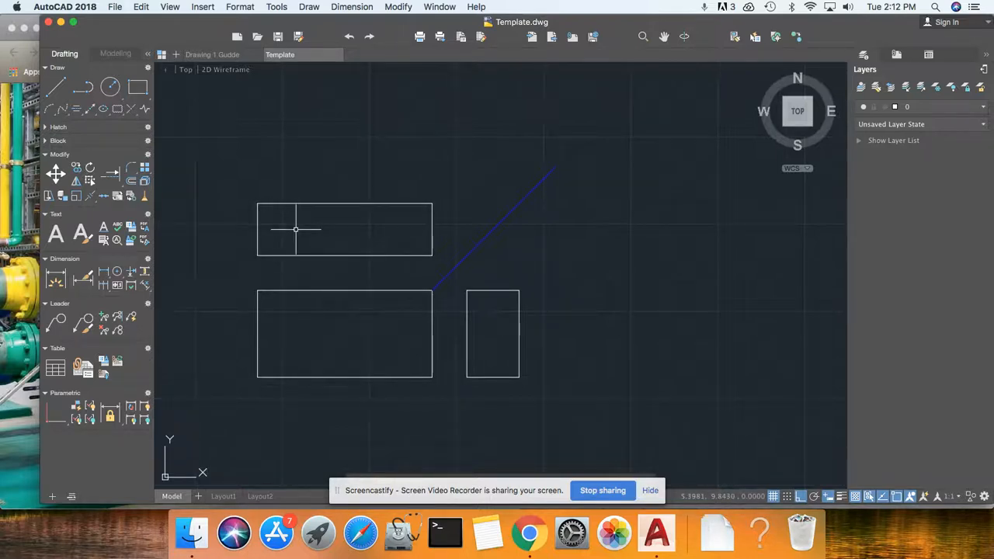
{"action": "type", "text": "o"}
{"action": "key", "text": "Return"}
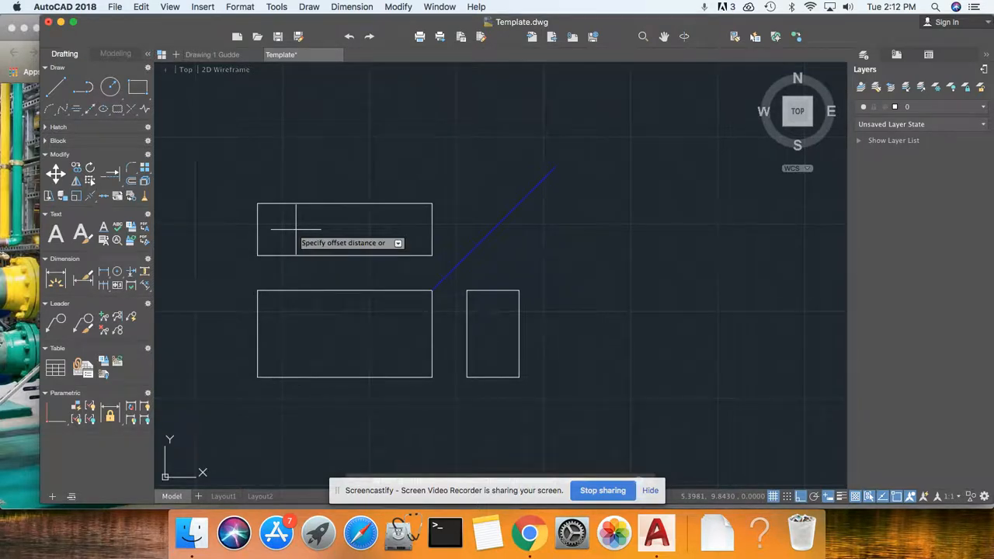
{"action": "type", "text": "1"}
{"action": "key", "text": "Return"}
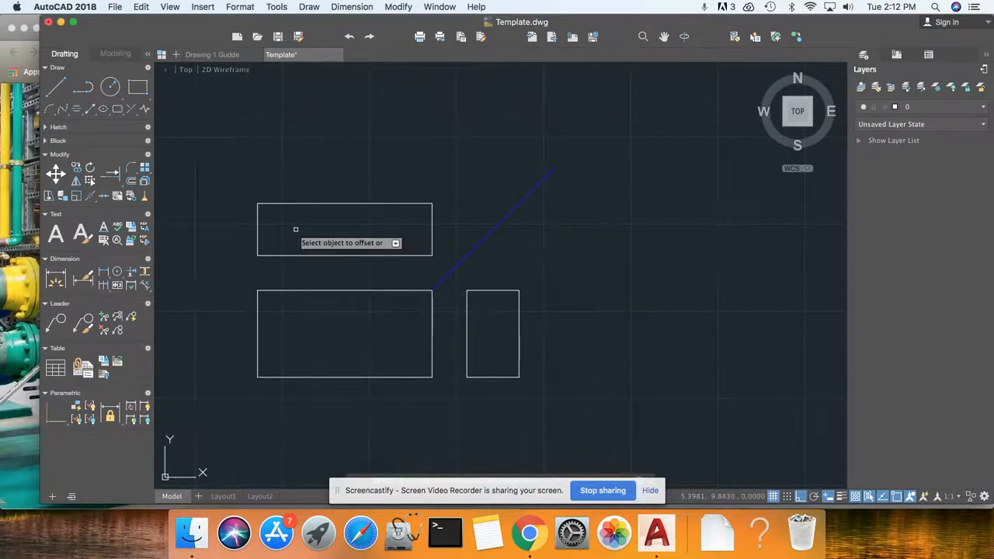
{"action": "left_click", "coordinate": [257, 240]}
{"action": "left_click", "coordinate": [328, 233]}
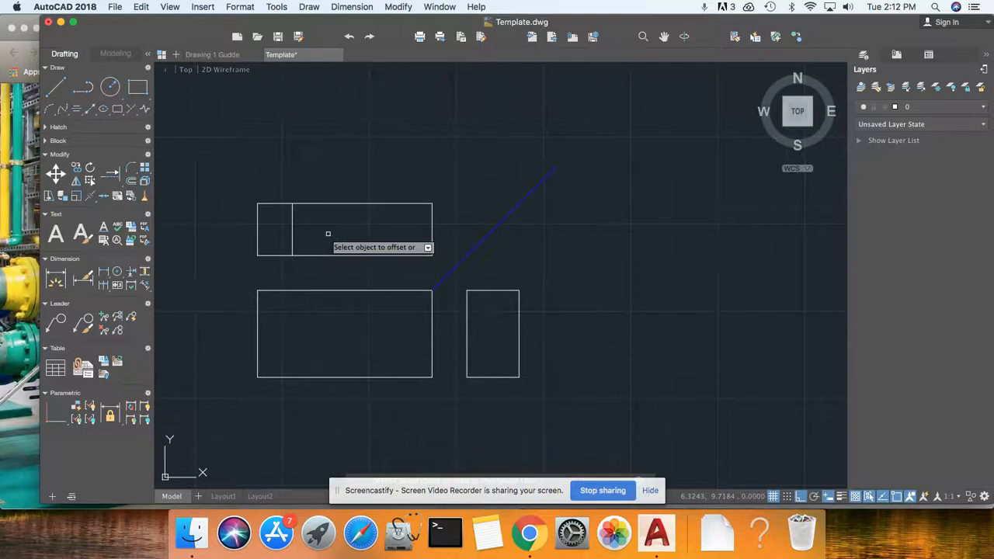
{"action": "key", "text": "Escape"}
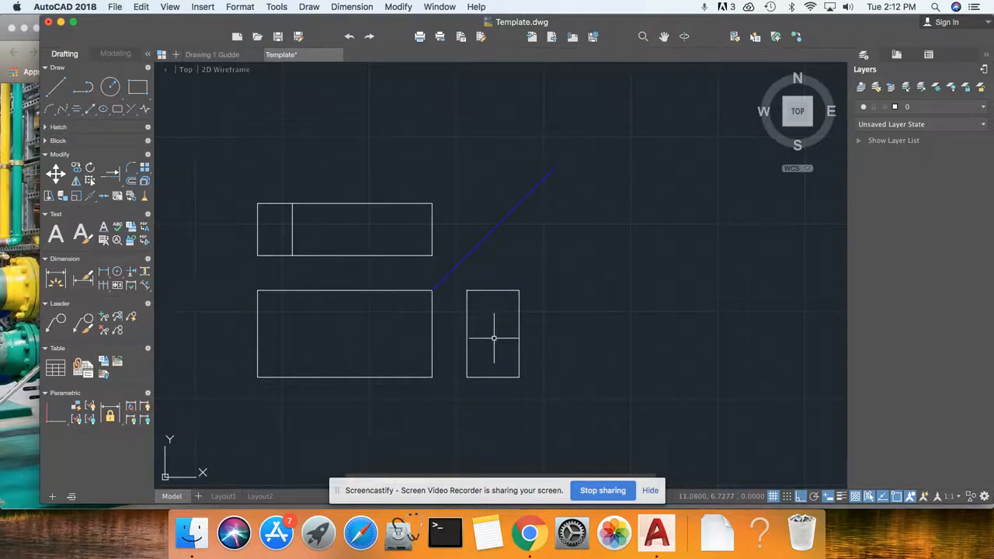
Step: Offset the side view's bottom edge upward by about one fifth of the view's height
{"action": "type", "text": "o"}
{"action": "key", "text": "Return"}
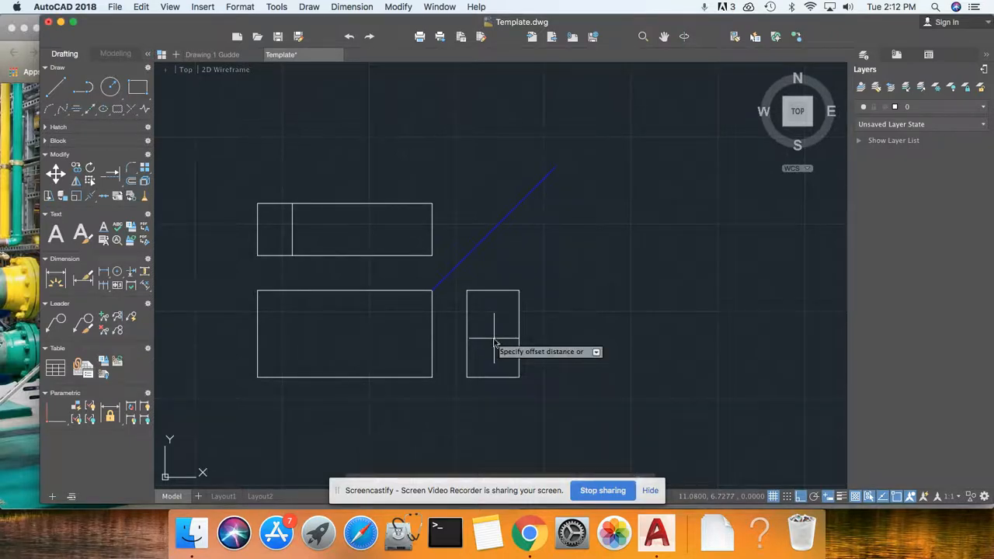
{"action": "key", "text": "Return"}
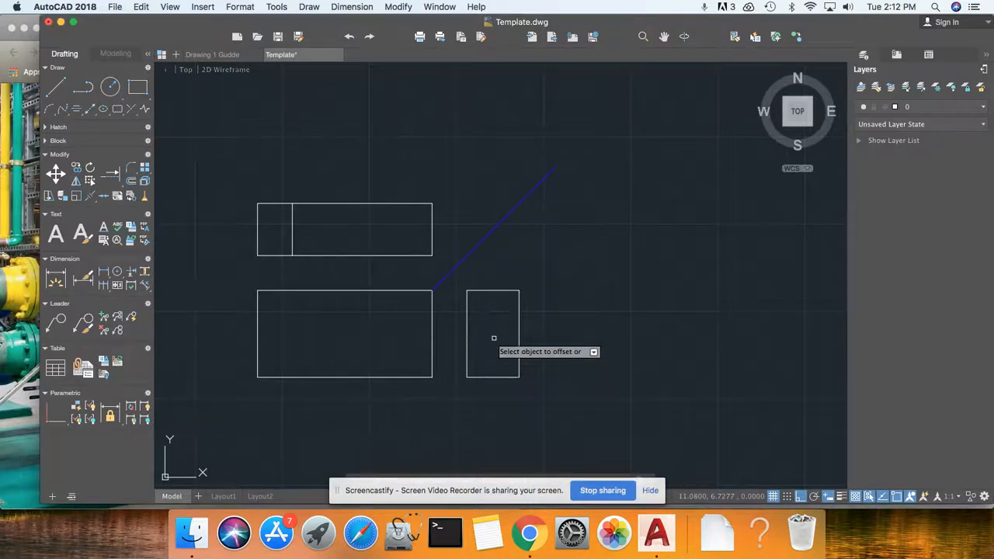
{"action": "left_click", "coordinate": [486, 377]}
{"action": "left_click", "coordinate": [566, 290]}
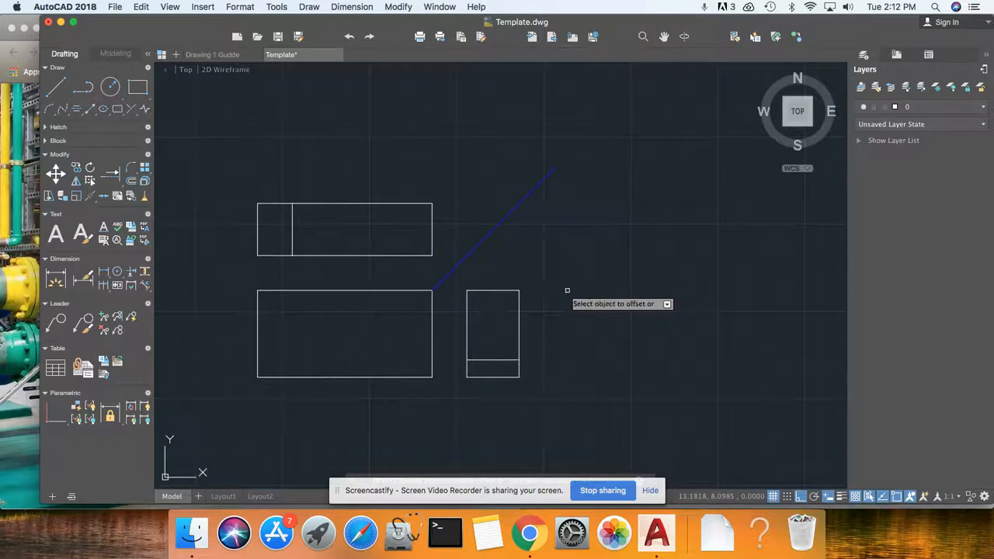
{"action": "key", "text": "Escape"}
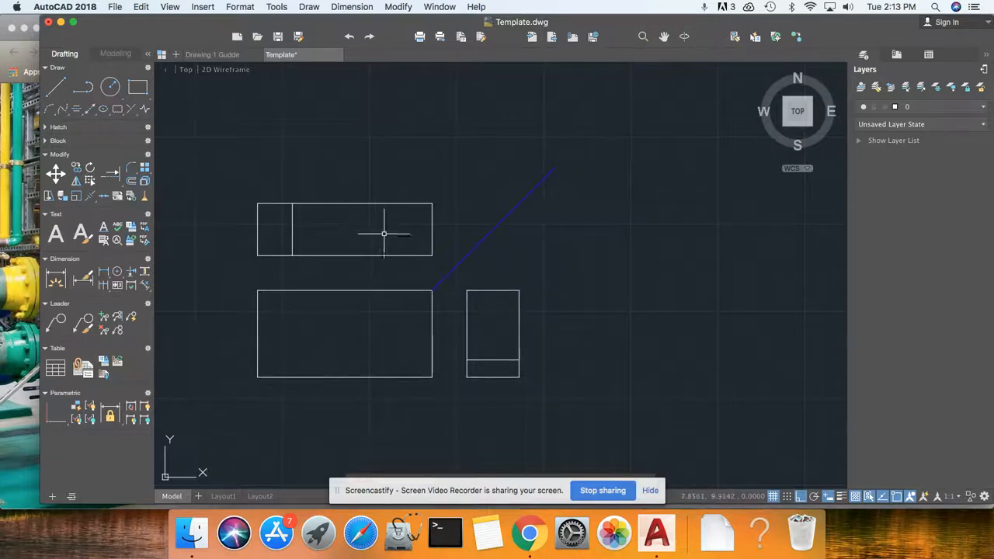
Step: Make Projection the current layer
{"action": "left_click", "coordinate": [920, 110]}
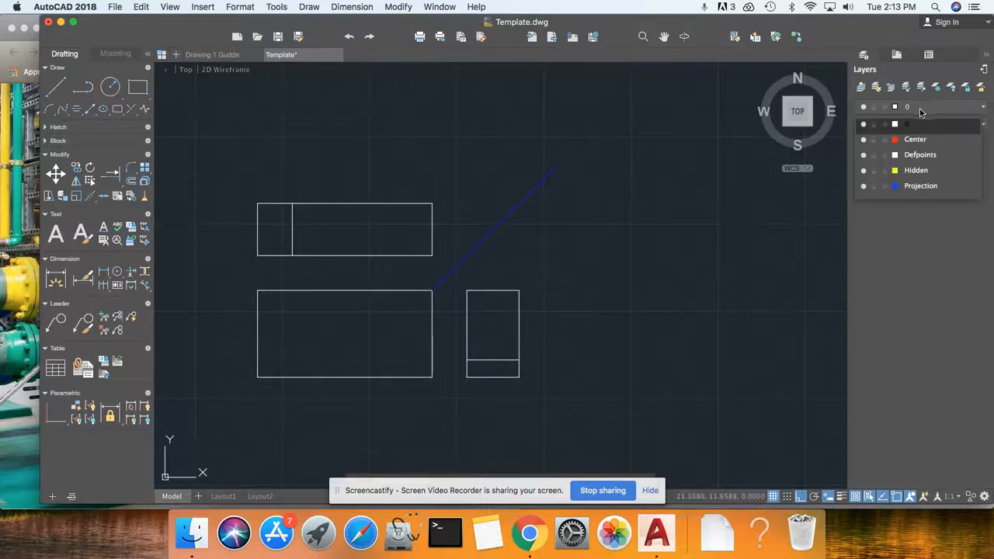
{"action": "left_click", "coordinate": [924, 188]}
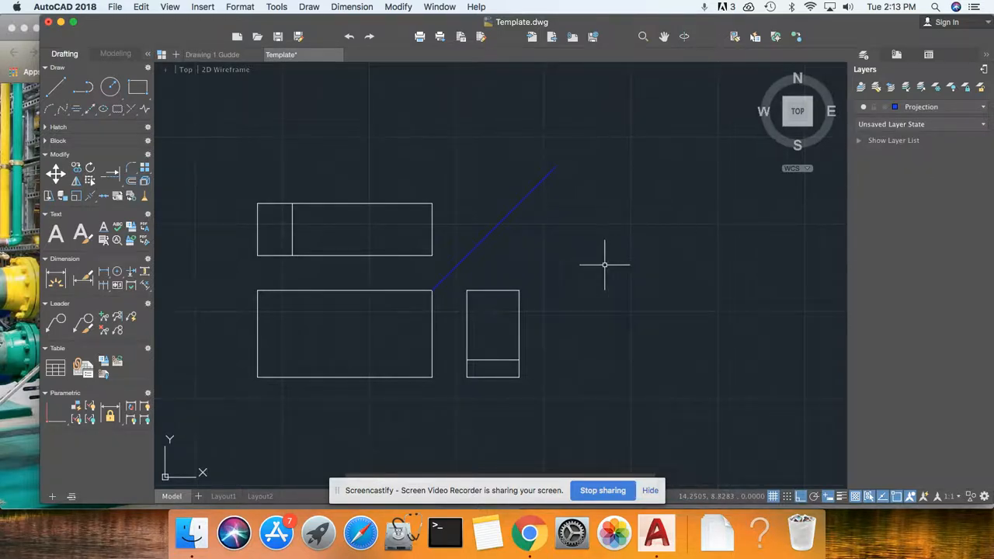
{"action": "type", "text": "l"}
{"action": "key", "text": "Return"}
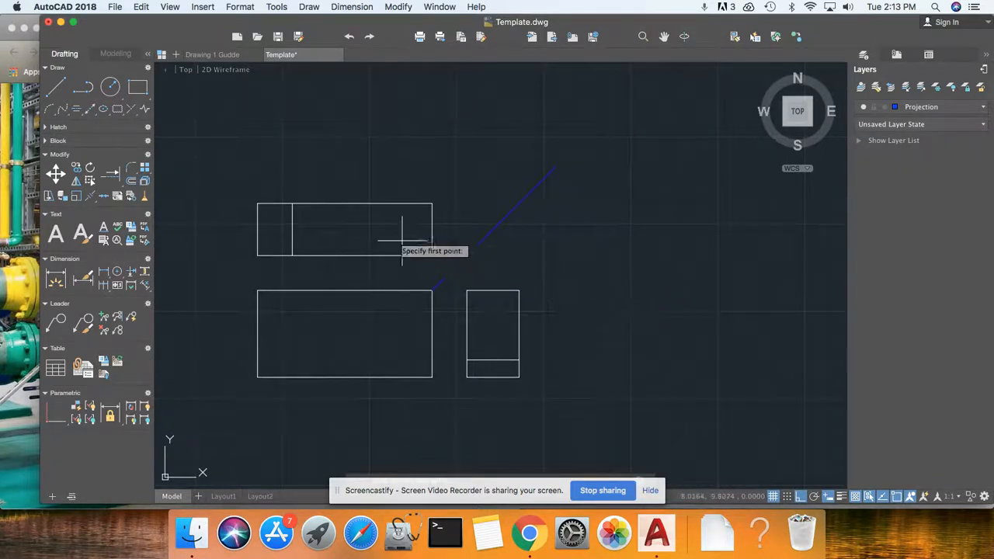
{"action": "left_click", "coordinate": [259, 255]}
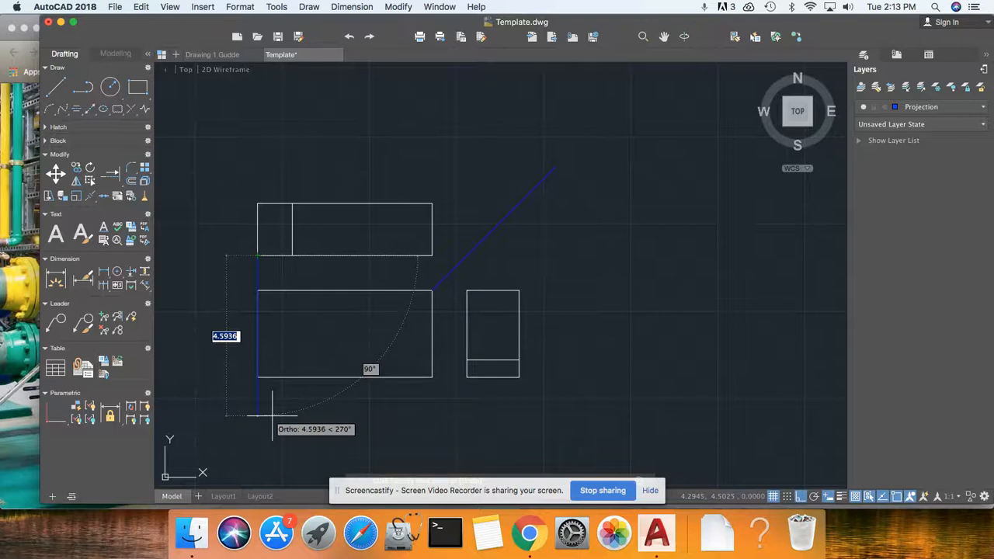
{"action": "key", "text": "Escape"}
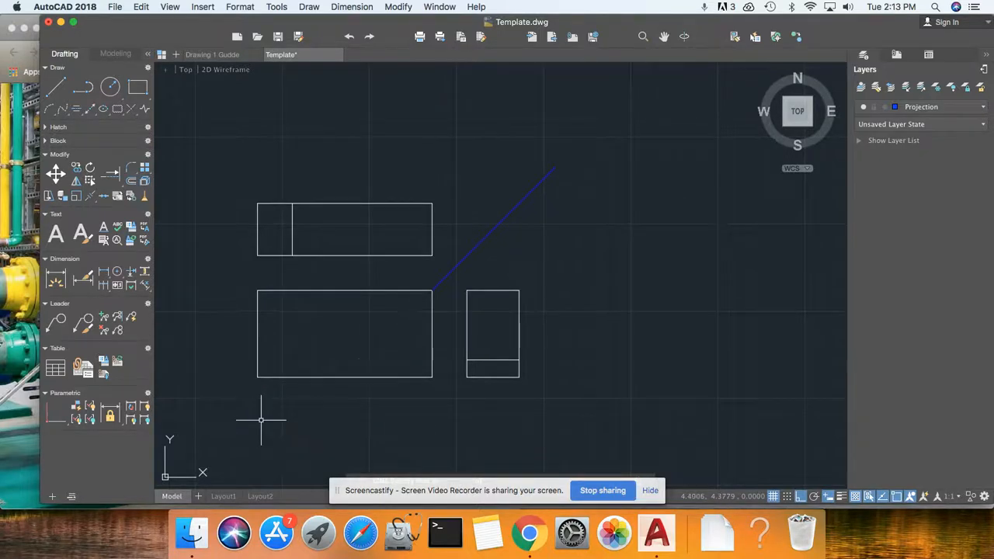
Step: Draw a vertical projection line from the lower end of the top view's interior line down past the front view's bottom edge
{"action": "type", "text": "l"}
{"action": "key", "text": "Return"}
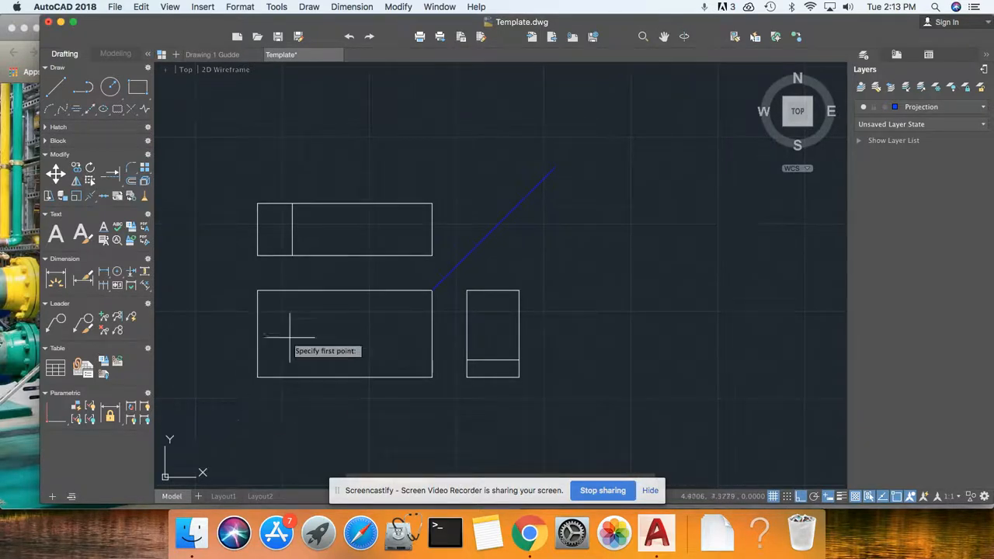
{"action": "left_click", "coordinate": [292, 256]}
{"action": "left_click", "coordinate": [292, 398]}
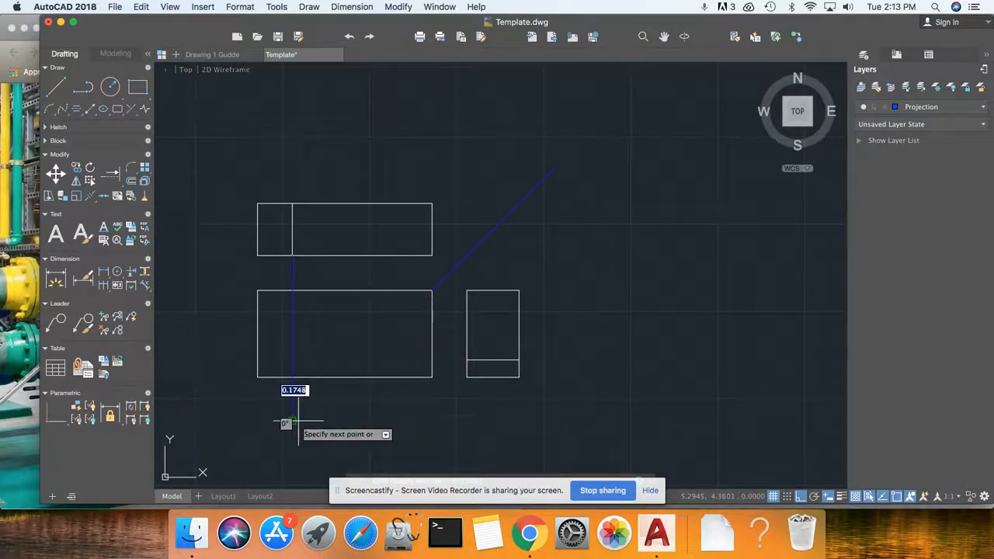
{"action": "key", "text": "Escape"}
{"action": "type", "text": "l"}
{"action": "key", "text": "Return"}
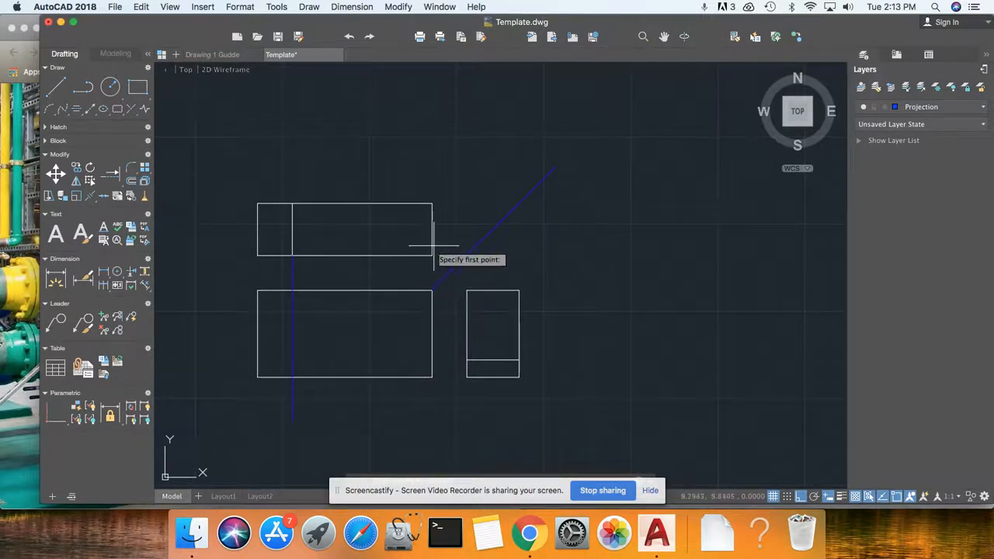
{"action": "left_click", "coordinate": [432, 256]}
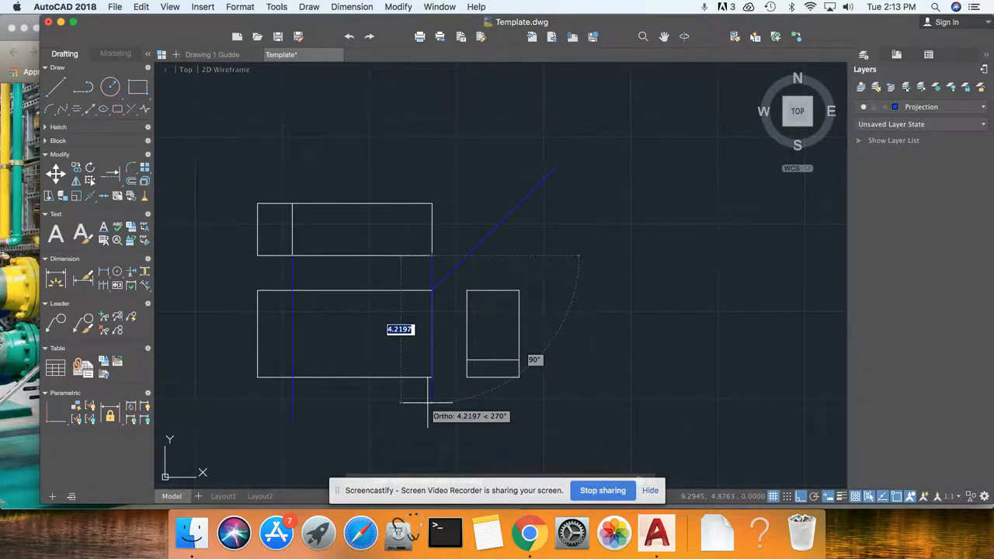
{"action": "key", "text": "Escape"}
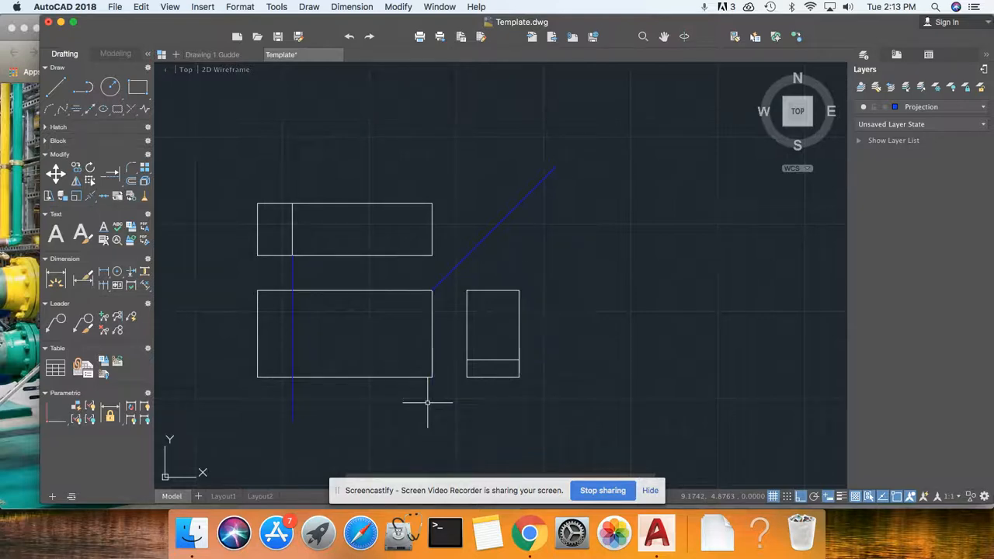
Step: Draw a horizontal projection line from the top view's lower-right corner rightward across the 45-degree line
{"action": "type", "text": "l"}
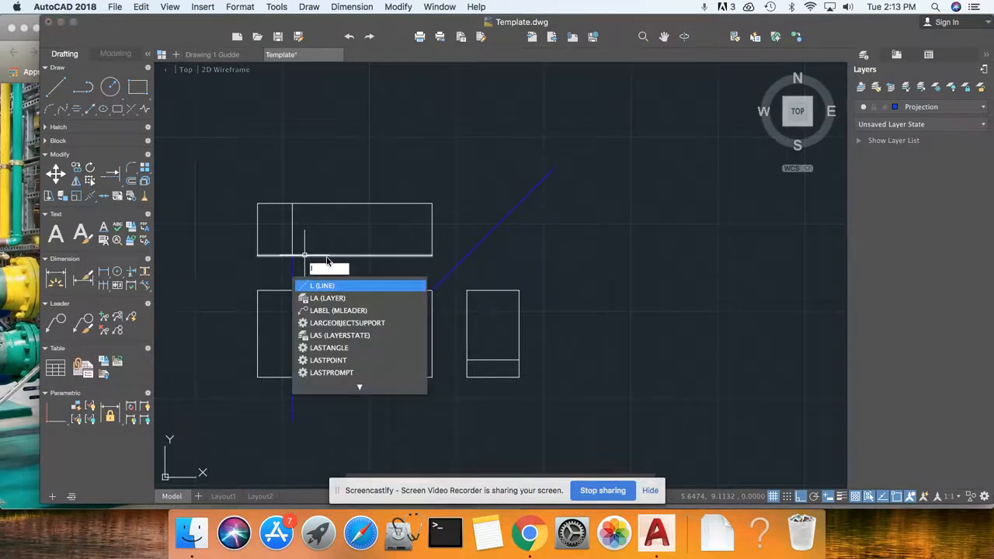
{"action": "key", "text": "Return"}
{"action": "left_click", "coordinate": [431, 255]}
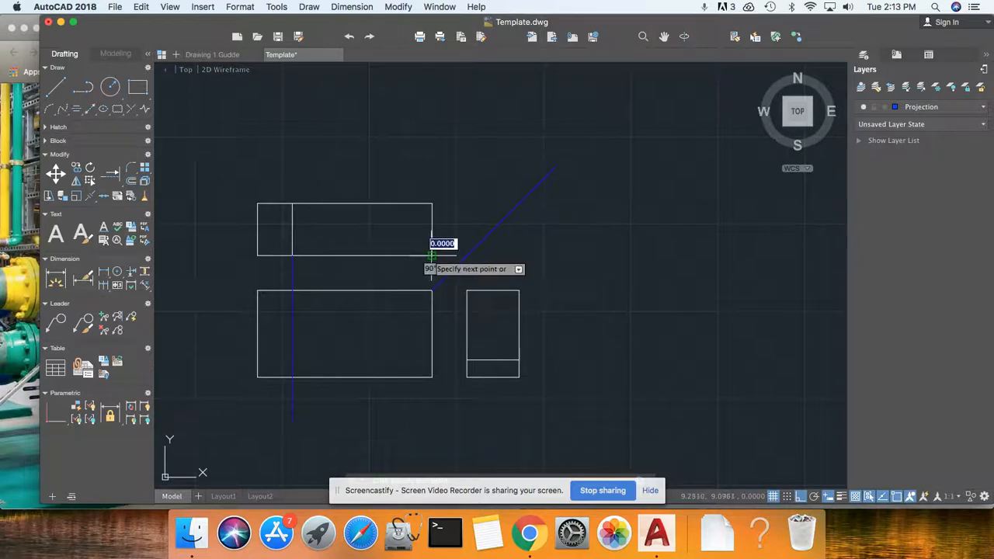
{"action": "left_click", "coordinate": [601, 247]}
{"action": "key", "text": "Escape"}
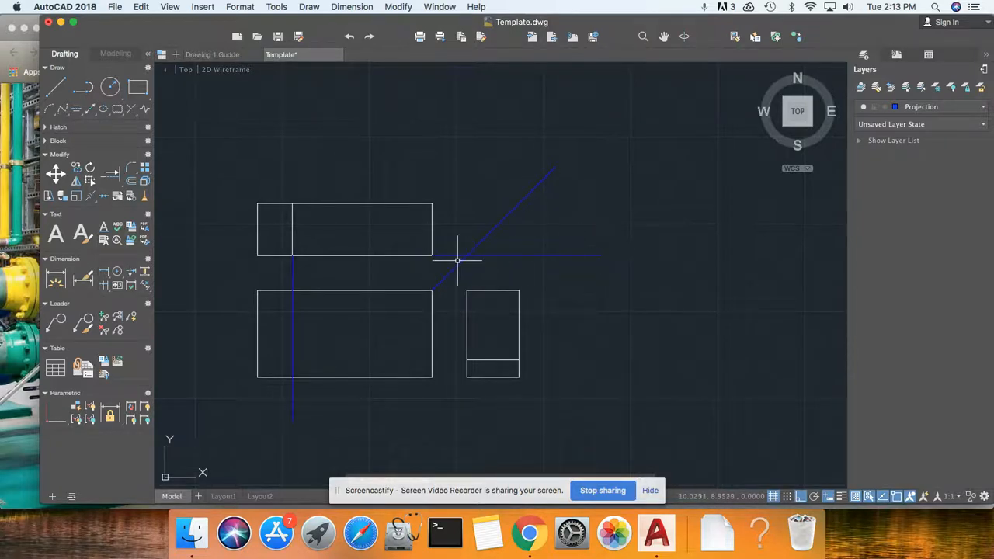
{"action": "type", "text": "l"}
{"action": "key", "text": "Return"}
{"action": "left_click", "coordinate": [431, 203]}
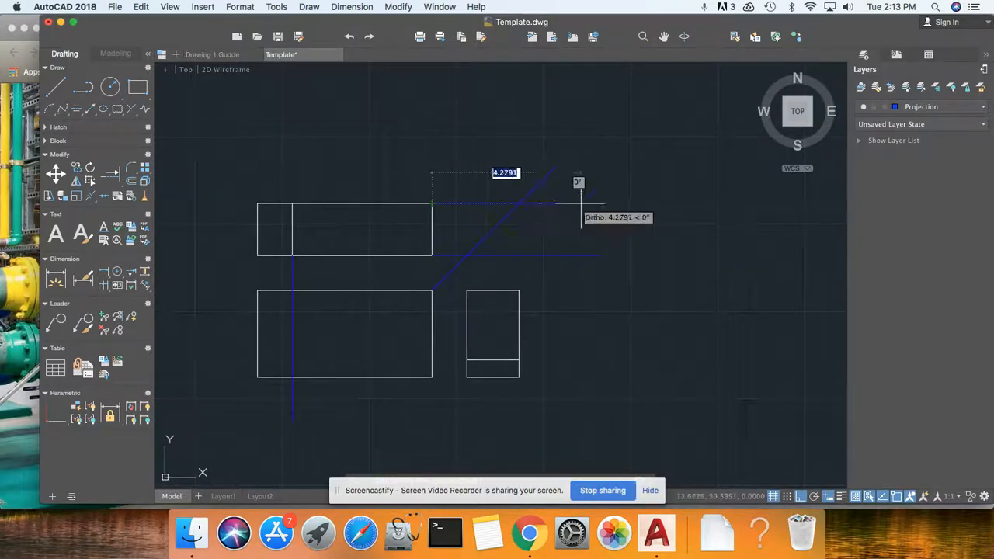
{"action": "left_click", "coordinate": [581, 203]}
{"action": "key", "text": "Escape"}
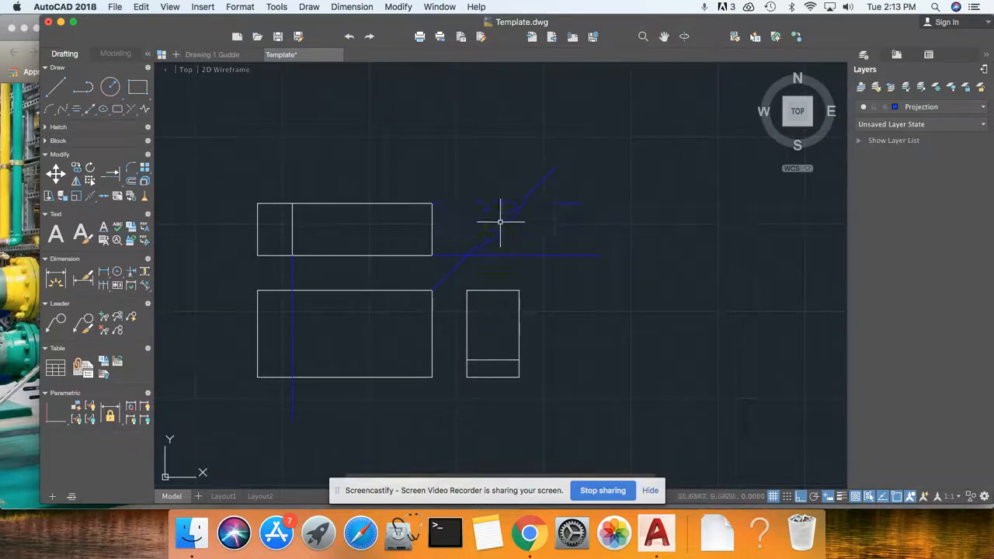
{"action": "left_click", "coordinate": [534, 203]}
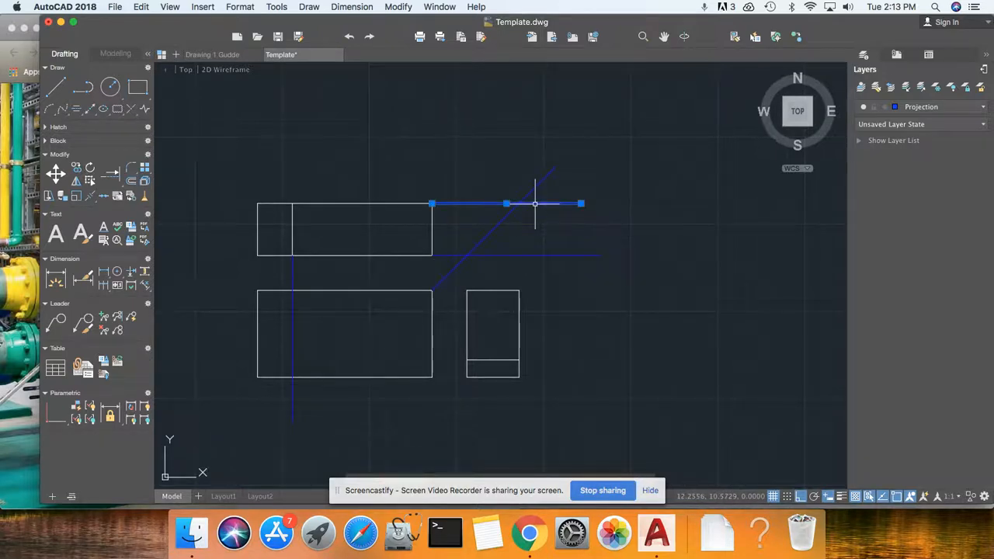
{"action": "key", "text": "Delete"}
Step: Draw a horizontal projection line from the top view's upper-right corner rightward across the 45-degree line
{"action": "type", "text": "l"}
{"action": "key", "text": "Return"}
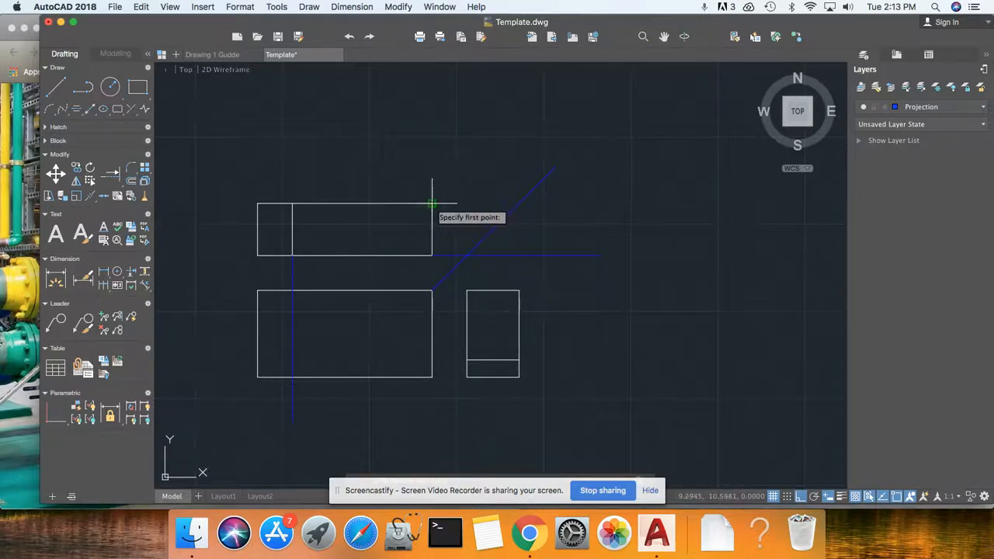
{"action": "left_click", "coordinate": [431, 204]}
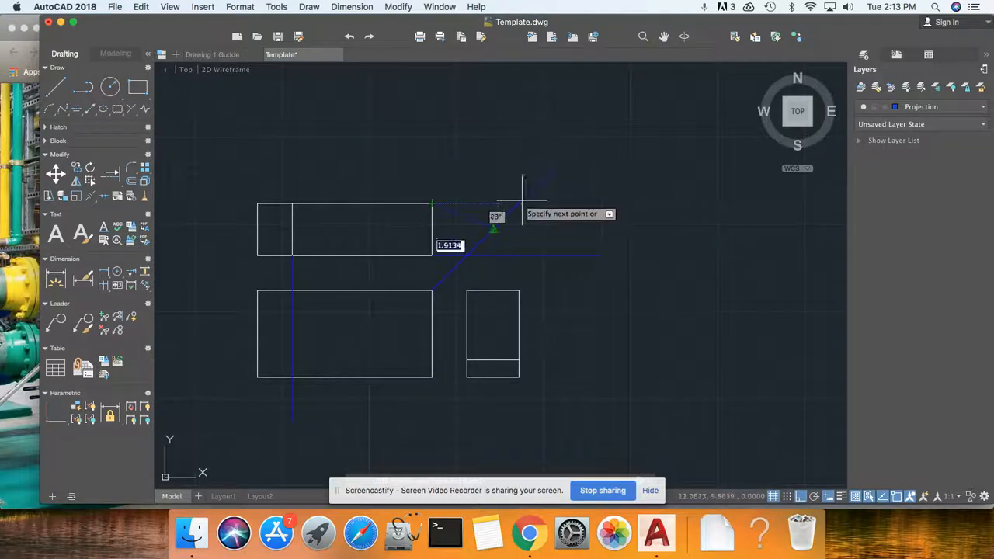
{"action": "left_click", "coordinate": [588, 204]}
{"action": "key", "text": "Escape"}
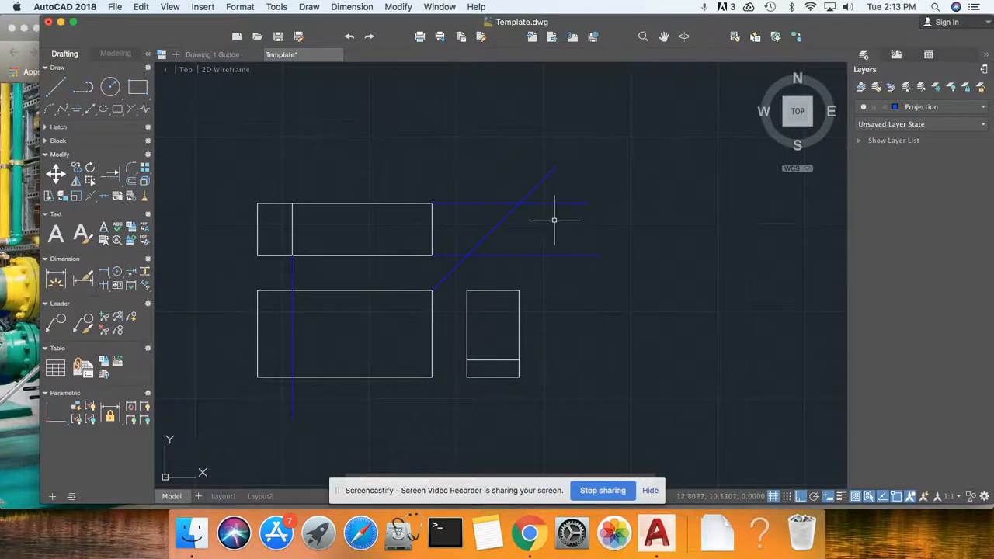
{"action": "type", "text": "l"}
{"action": "key", "text": "Return"}
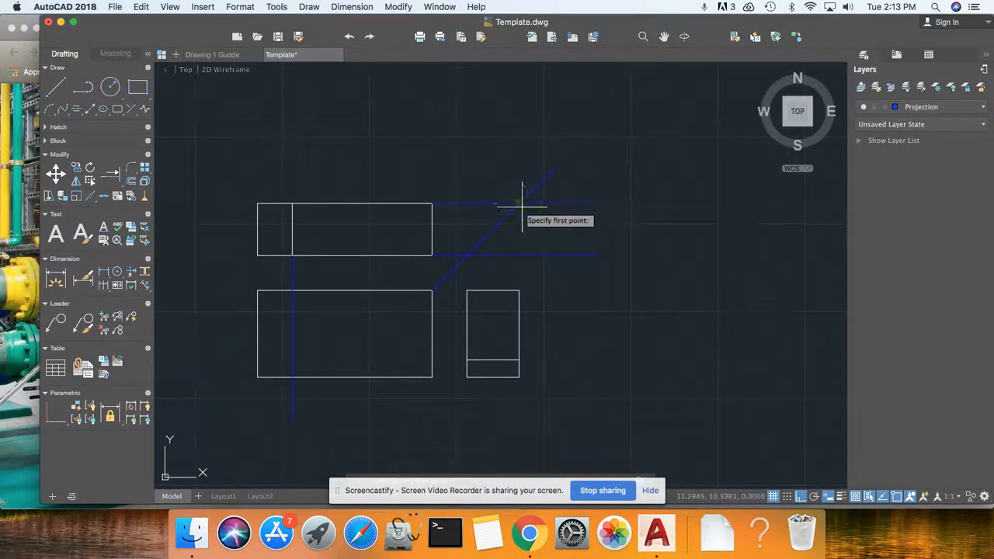
{"action": "left_click", "coordinate": [519, 203]}
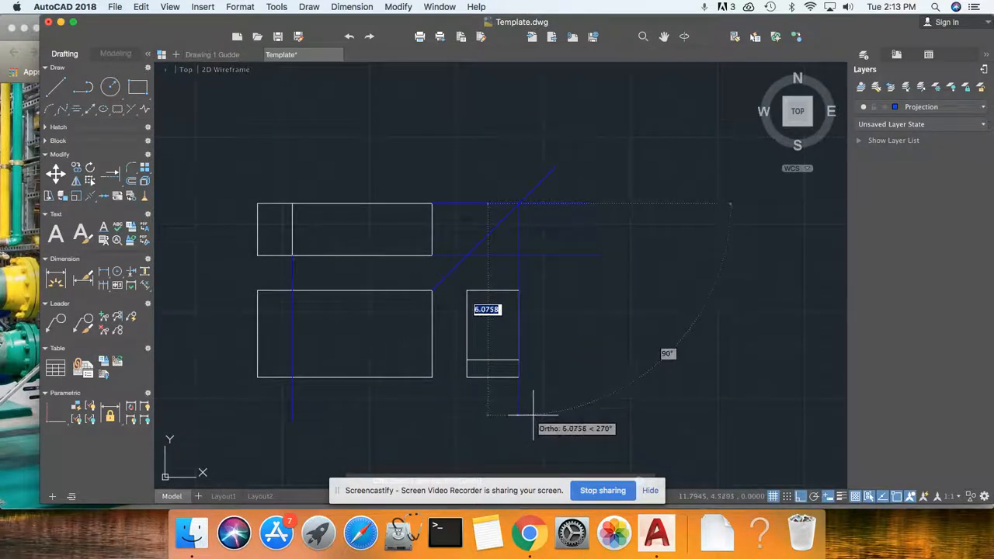
{"action": "key", "text": "Escape"}
{"action": "type", "text": "l"}
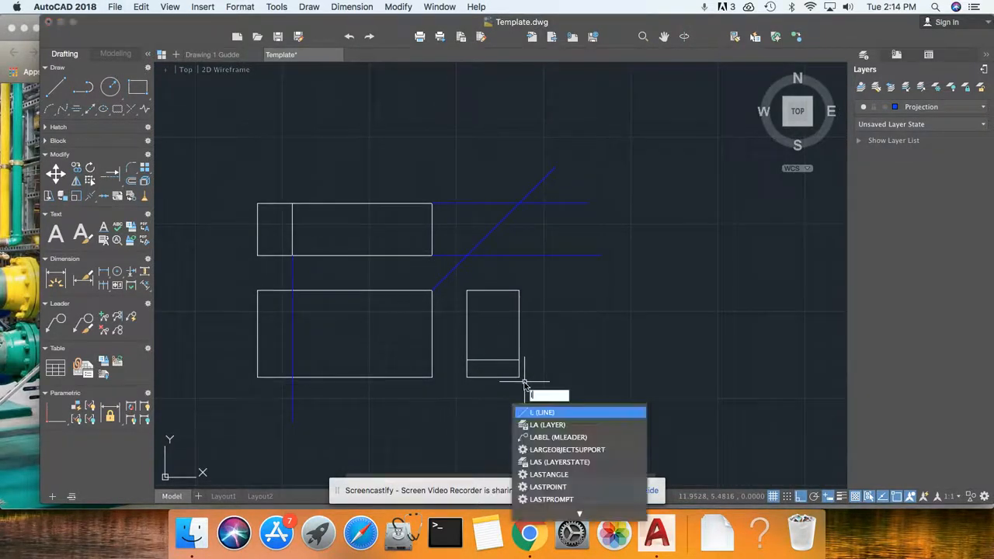
{"action": "key", "text": "Return"}
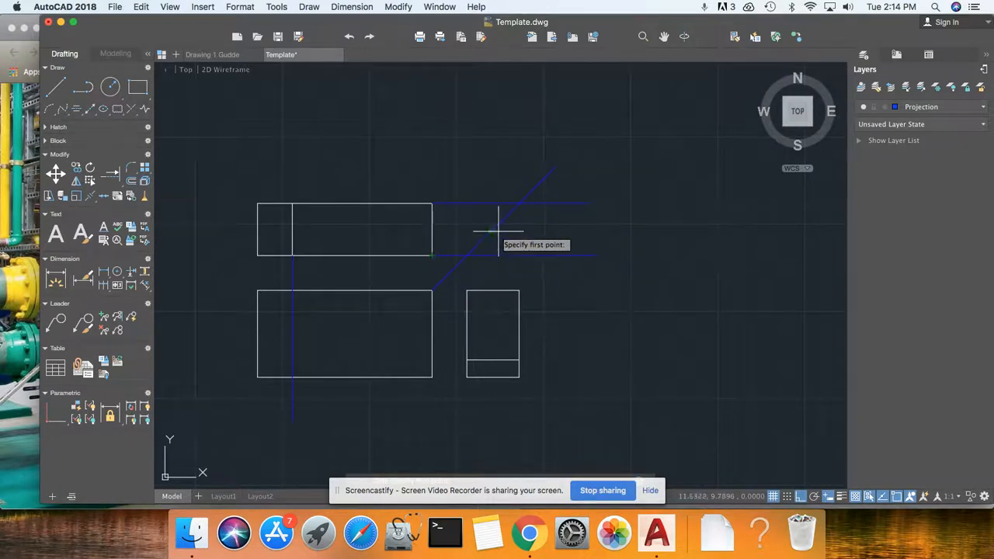
{"action": "key", "text": "Escape"}
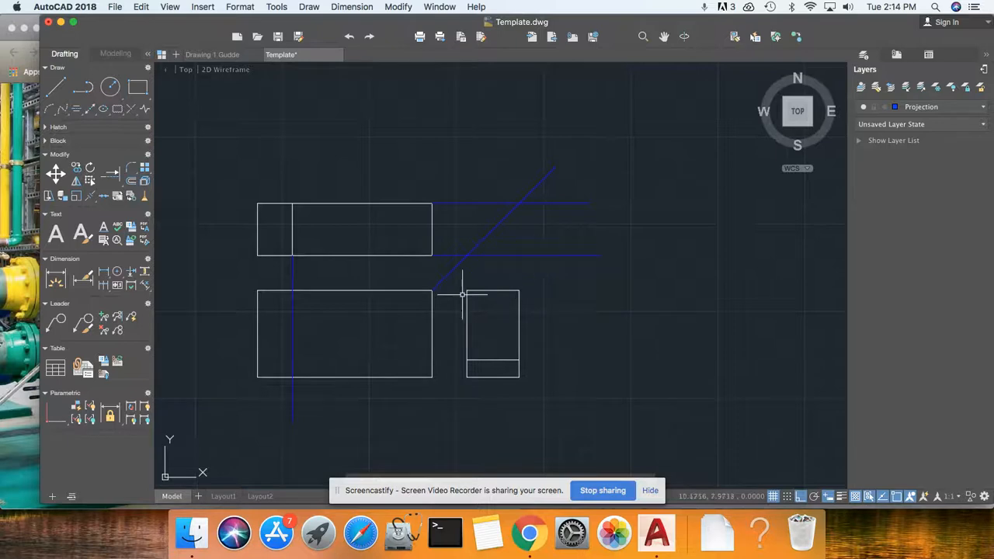
{"action": "type", "text": "l"}
{"action": "key", "text": "Return"}
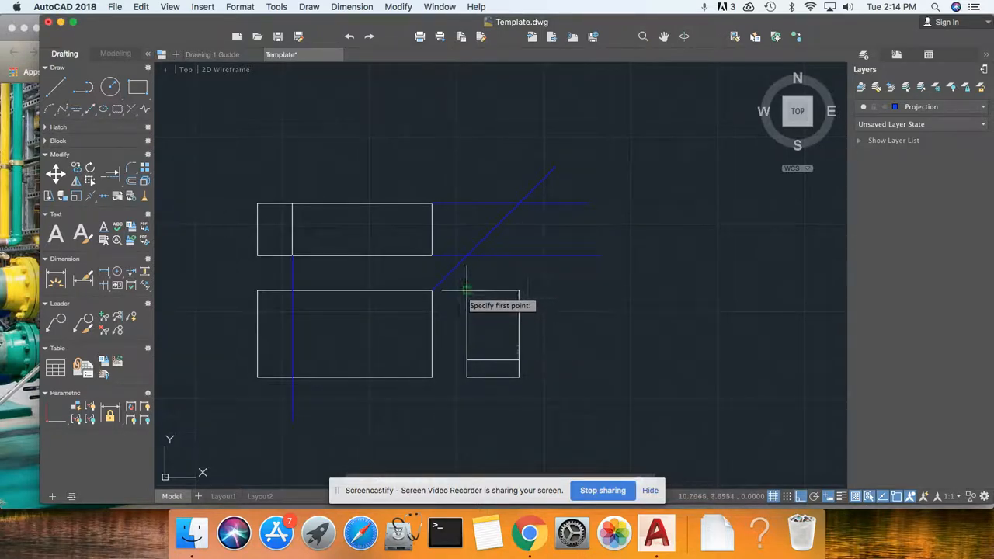
{"action": "left_click", "coordinate": [431, 290]}
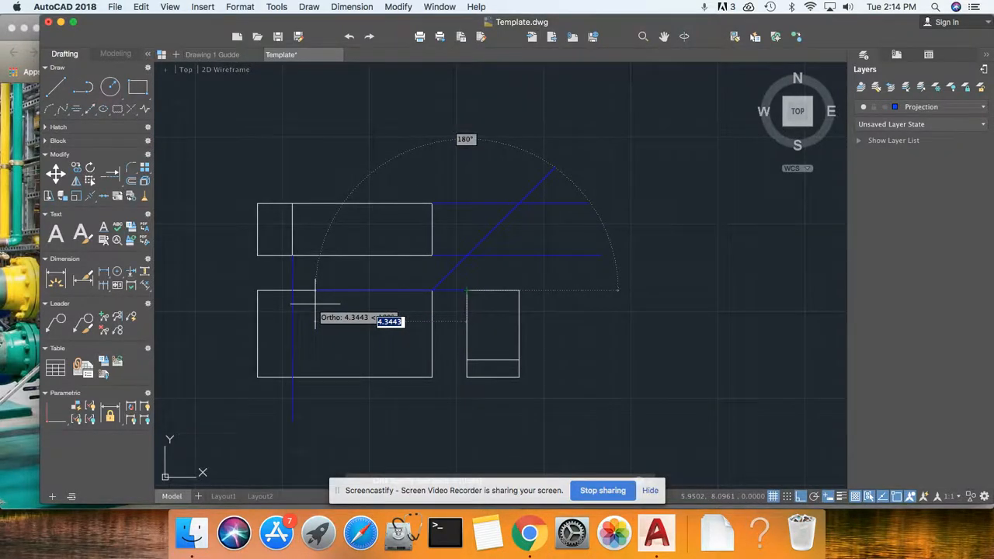
{"action": "key", "text": "Escape"}
Step: Draw a horizontal projection line from the left end of the side view's interior line leftward past the front view's left edge
{"action": "type", "text": "l"}
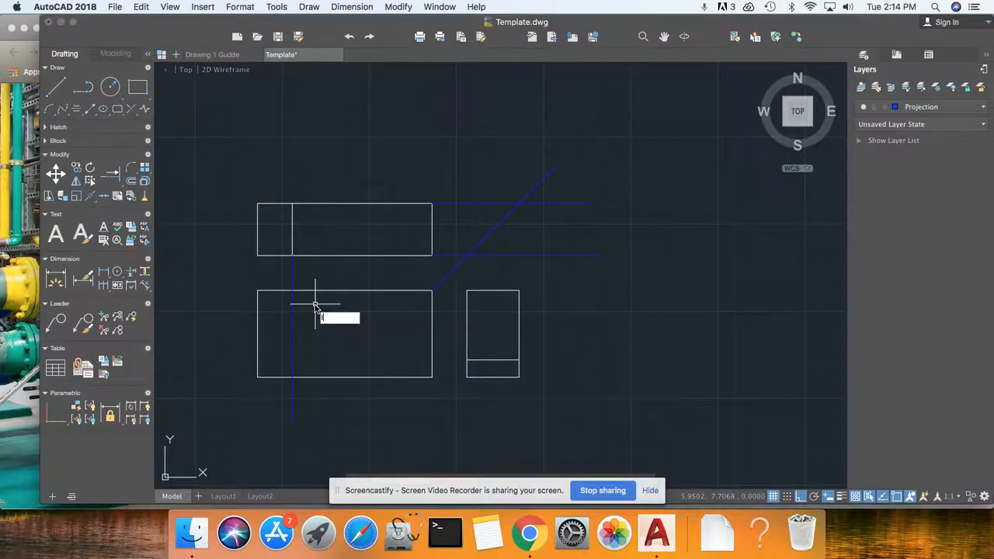
{"action": "key", "text": "Return"}
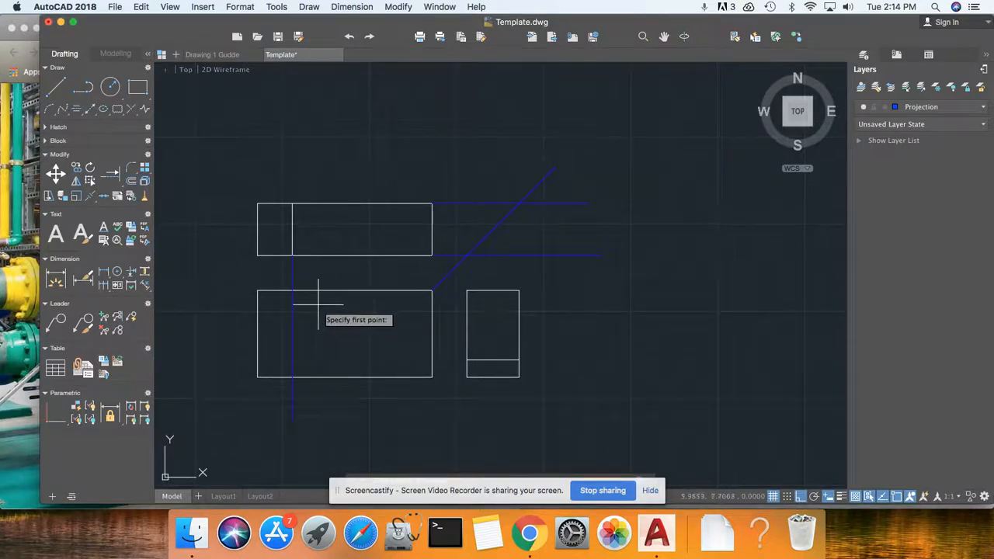
{"action": "left_click", "coordinate": [466, 360]}
{"action": "left_click", "coordinate": [221, 359]}
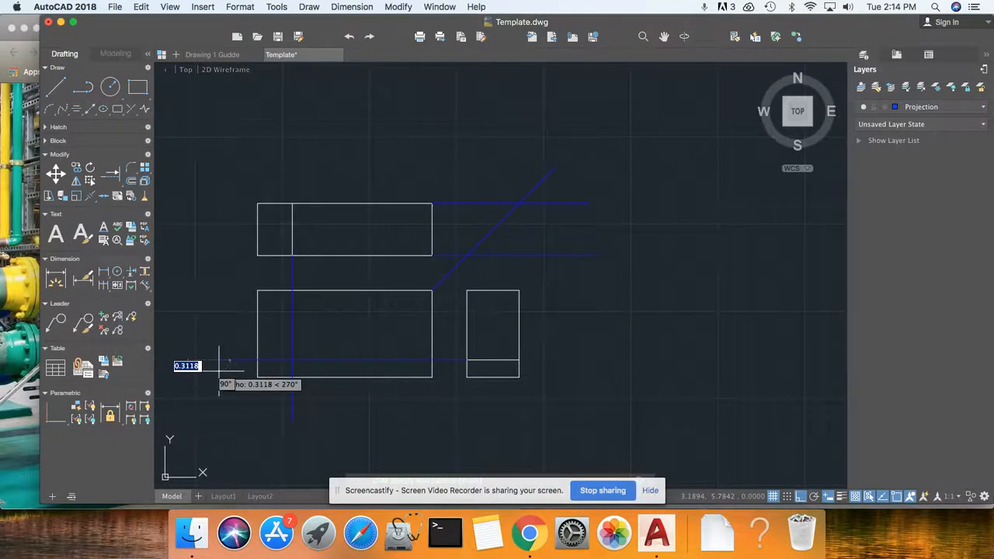
{"action": "key", "text": "Escape"}
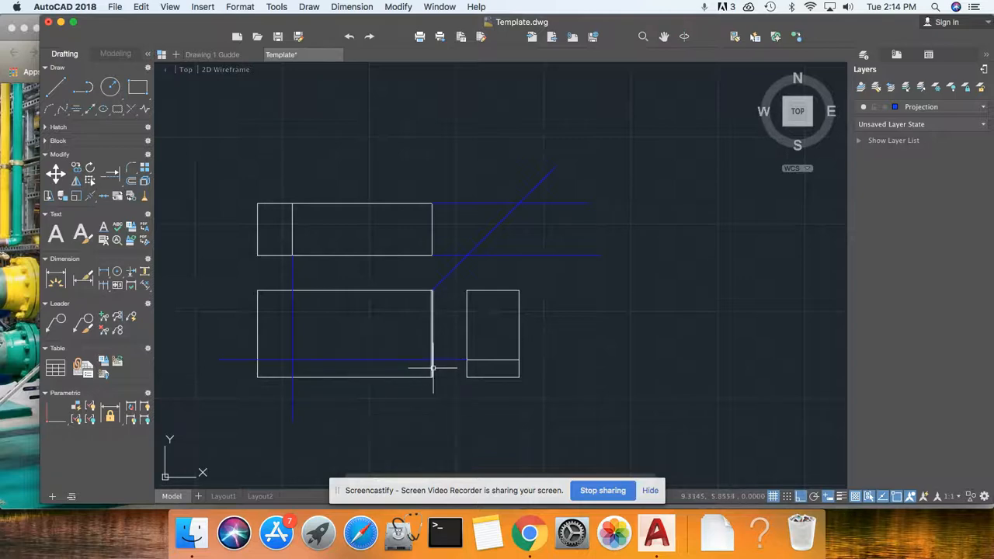
Step: Make layer 0 the current layer
{"action": "left_click", "coordinate": [943, 109]}
{"action": "left_click", "coordinate": [938, 126]}
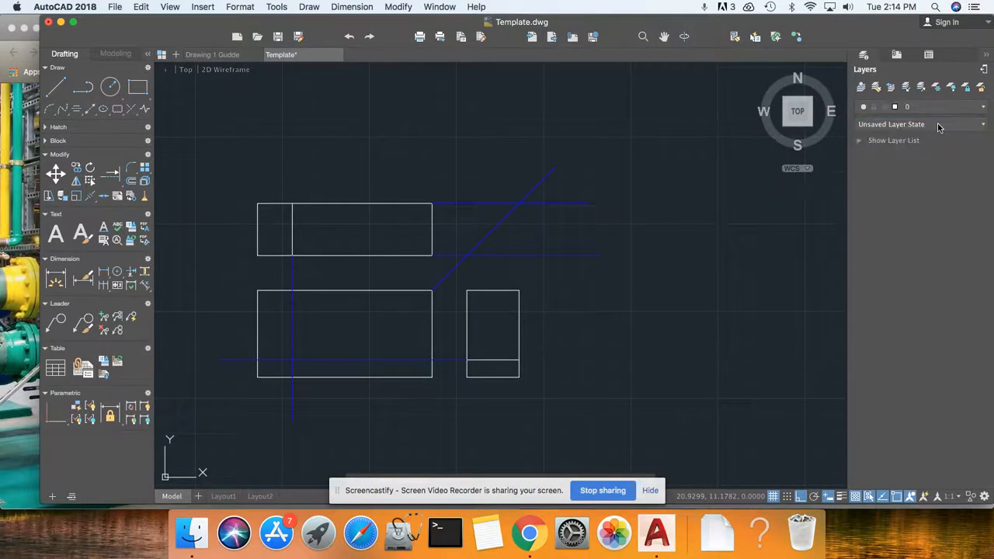
Step: Draw a sloped line in the front view from the vertical projection's crossing on the top edge to the horizontal projection's crossing on the right edge
{"action": "type", "text": "l"}
{"action": "key", "text": "Return"}
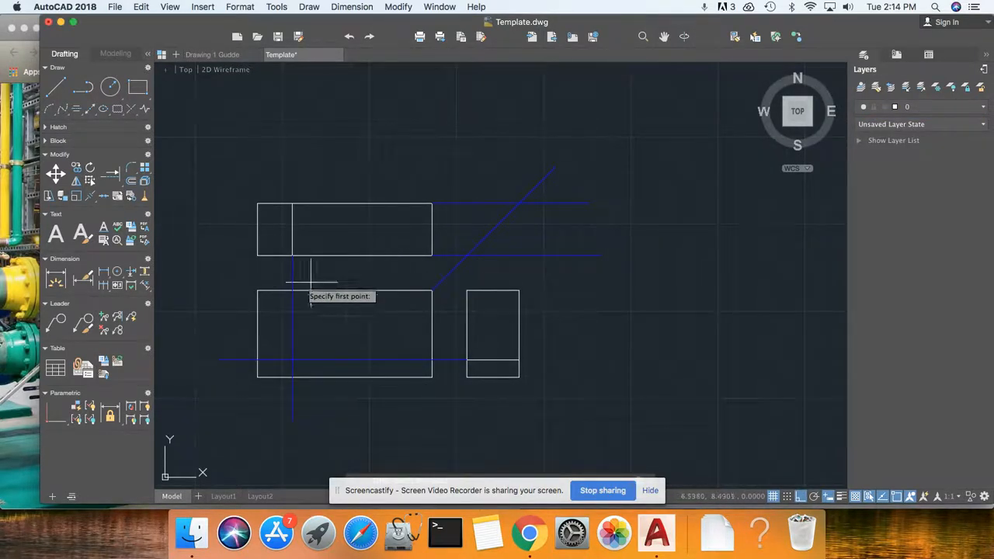
{"action": "left_click", "coordinate": [292, 255]}
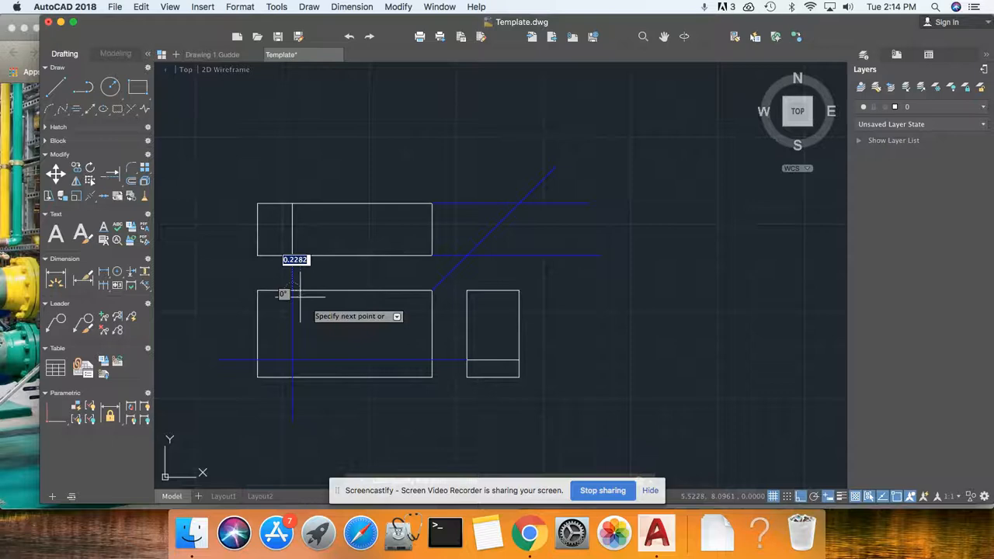
{"action": "left_click", "coordinate": [432, 359]}
{"action": "key", "text": "Escape"}
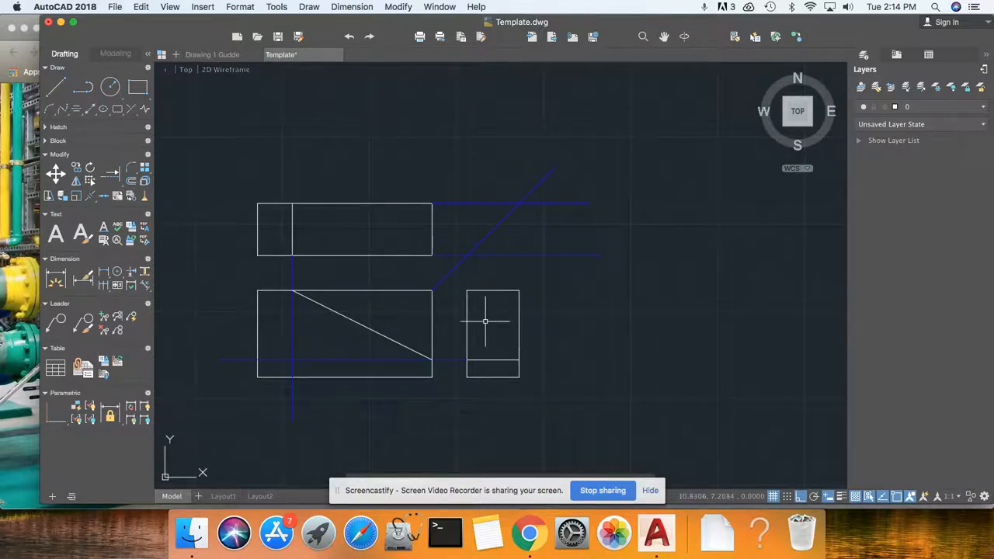
Step: Trim away the front view's upper-right corner outline, using the sloped line as the cutting edge
{"action": "type", "text": "trim"}
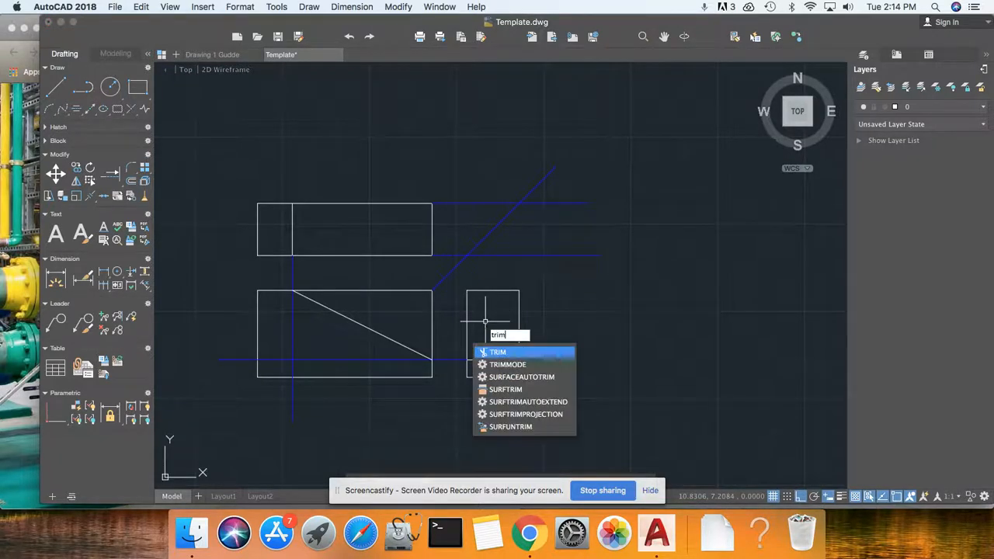
{"action": "key", "text": "Return"}
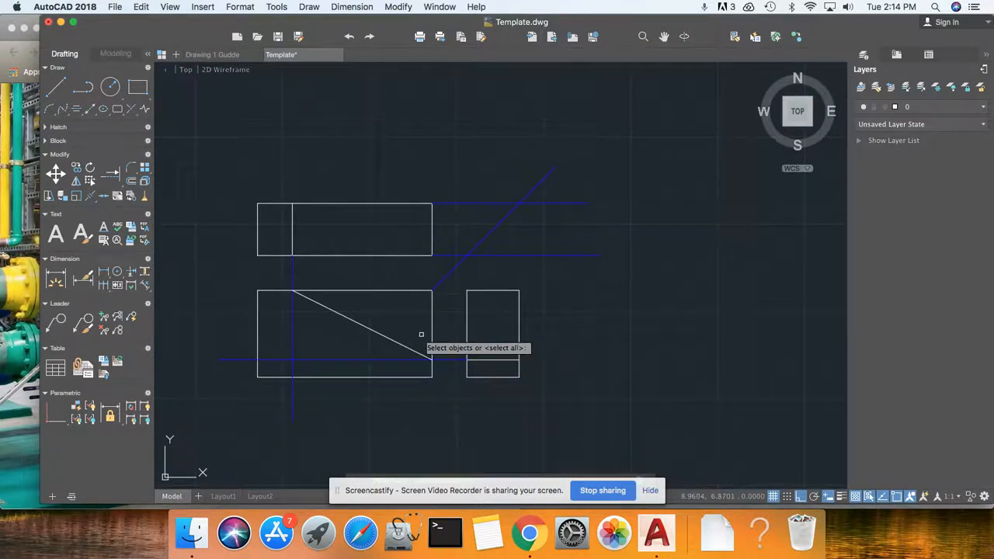
{"action": "left_click", "coordinate": [385, 337]}
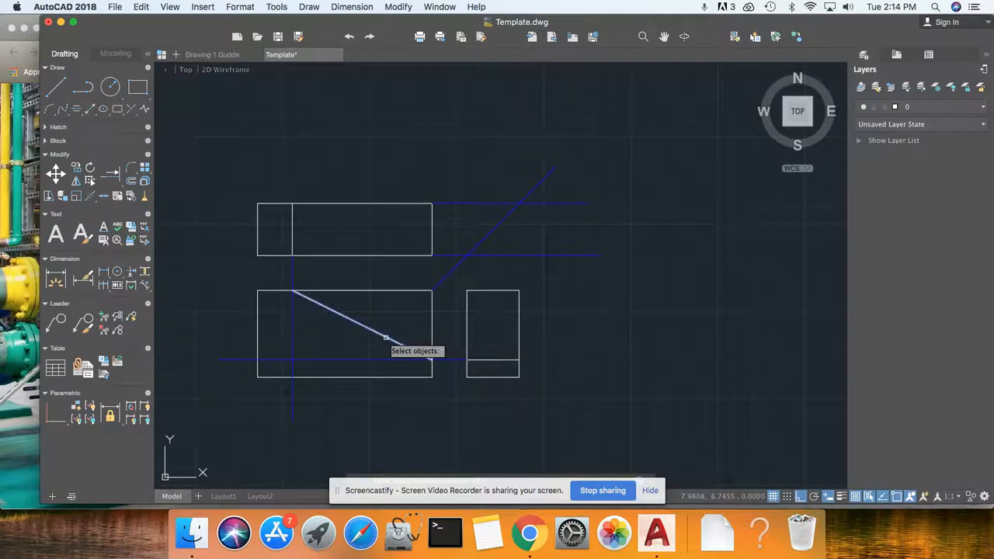
{"action": "key", "text": "Return"}
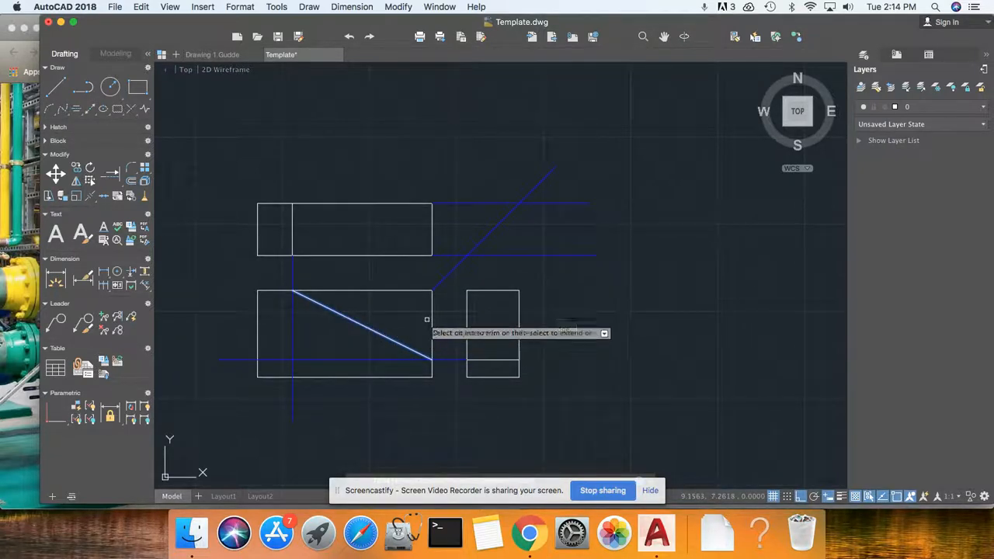
{"action": "left_click", "coordinate": [398, 290]}
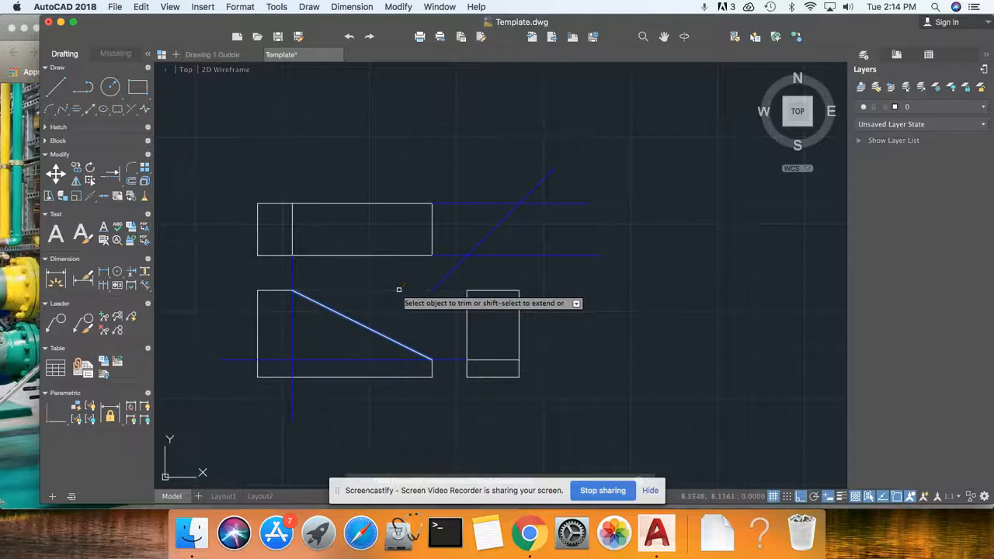
{"action": "key", "text": "Return"}
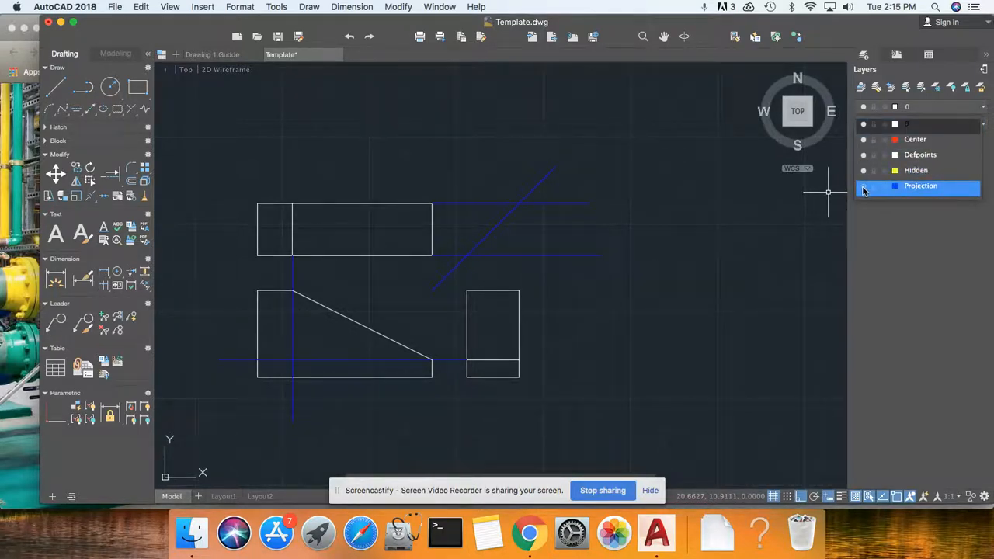
Step: Turn the Projection layer off and back on
{"action": "left_click", "coordinate": [863, 186]}
{"action": "left_click", "coordinate": [863, 187]}
{"action": "left_click", "coordinate": [713, 215]}
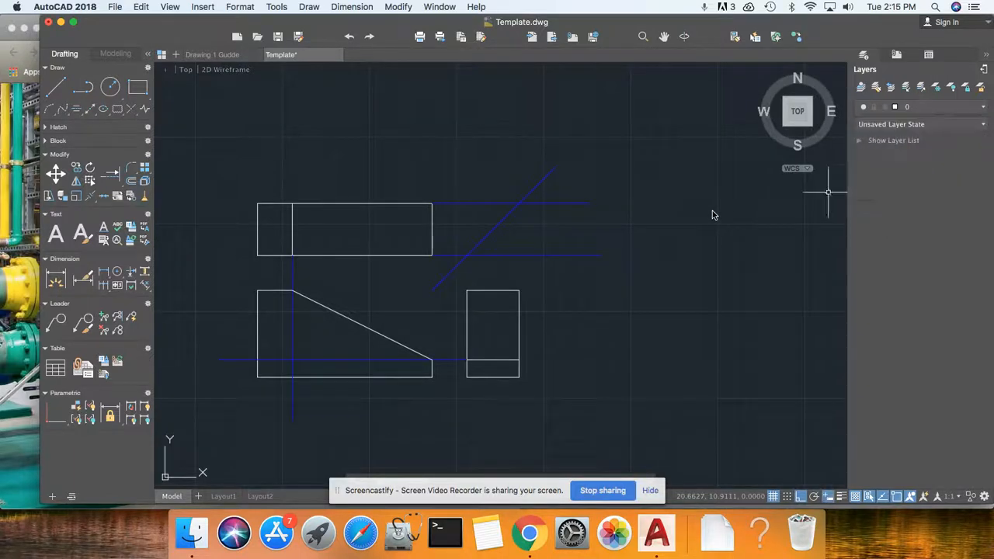
{"action": "left_click", "coordinate": [699, 217]}
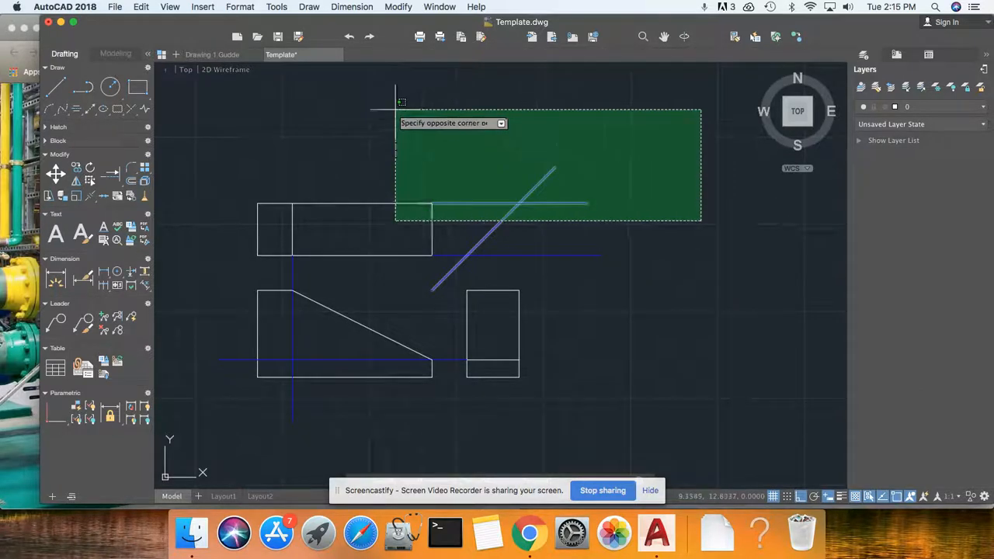
{"action": "key", "text": "Escape"}
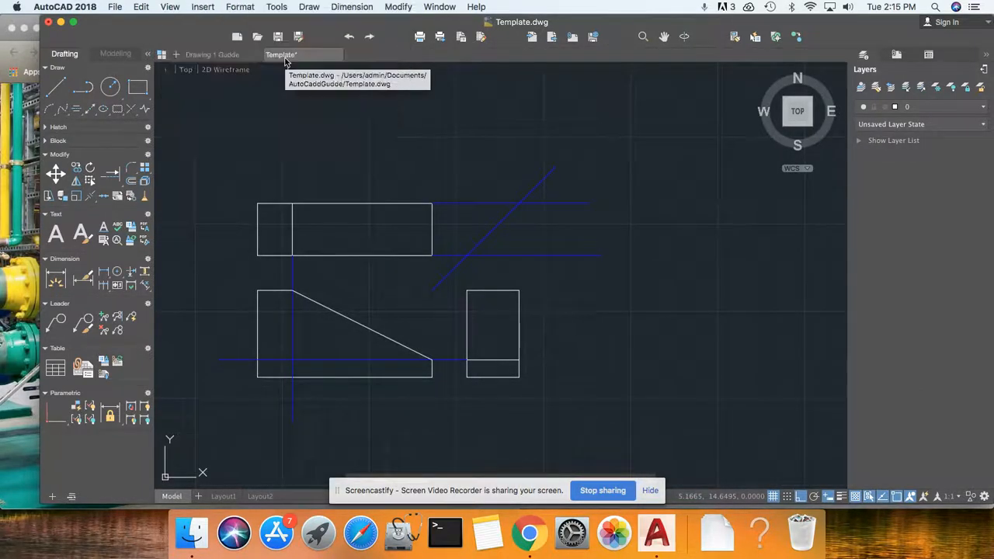
Step: Try to save the drawing over the existing Drawing 1 file in AutoCAD 2018 Drawing format
{"action": "left_click", "coordinate": [114, 6]}
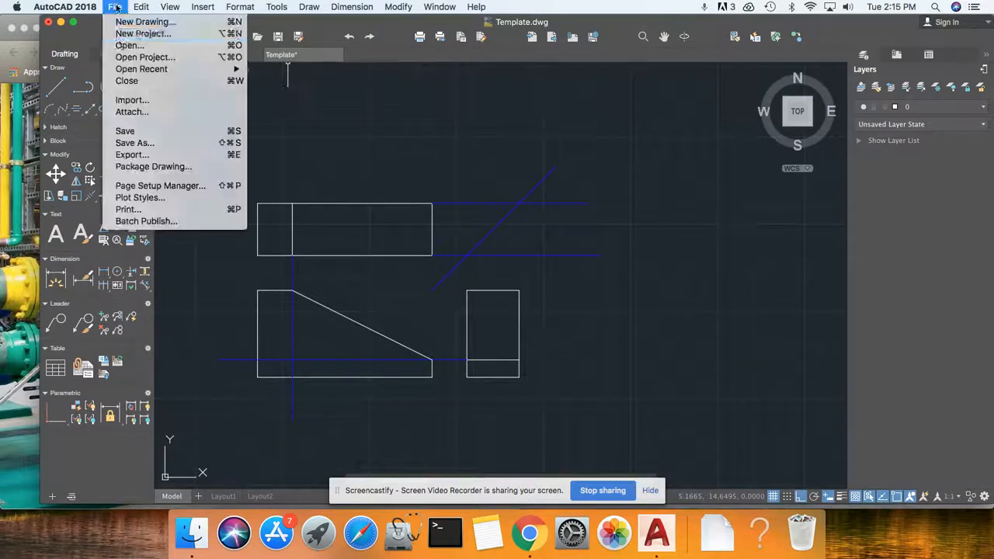
{"action": "left_click", "coordinate": [164, 144]}
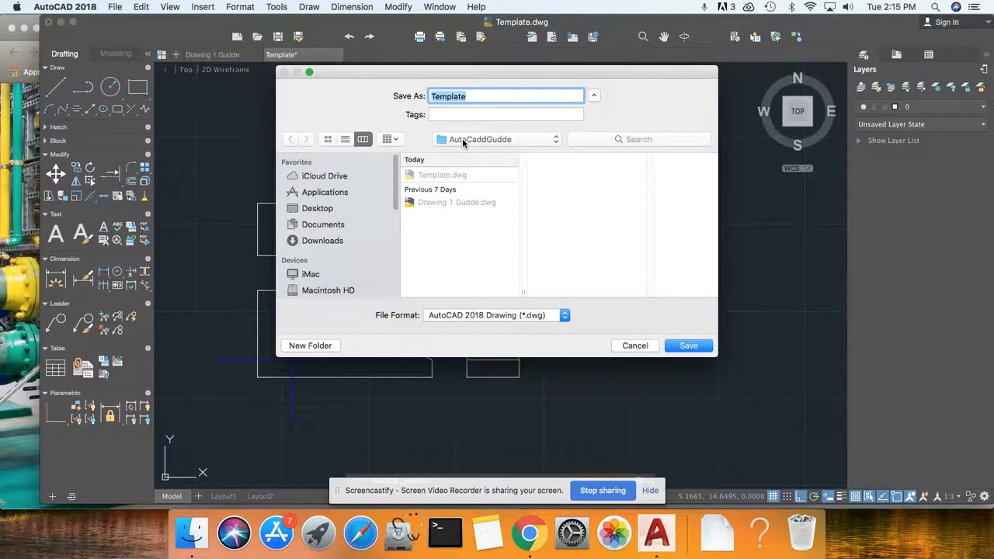
{"action": "left_click", "coordinate": [464, 140]}
{"action": "left_click", "coordinate": [466, 139]}
{"action": "type", "text": "Drawing 1 Gudde"}
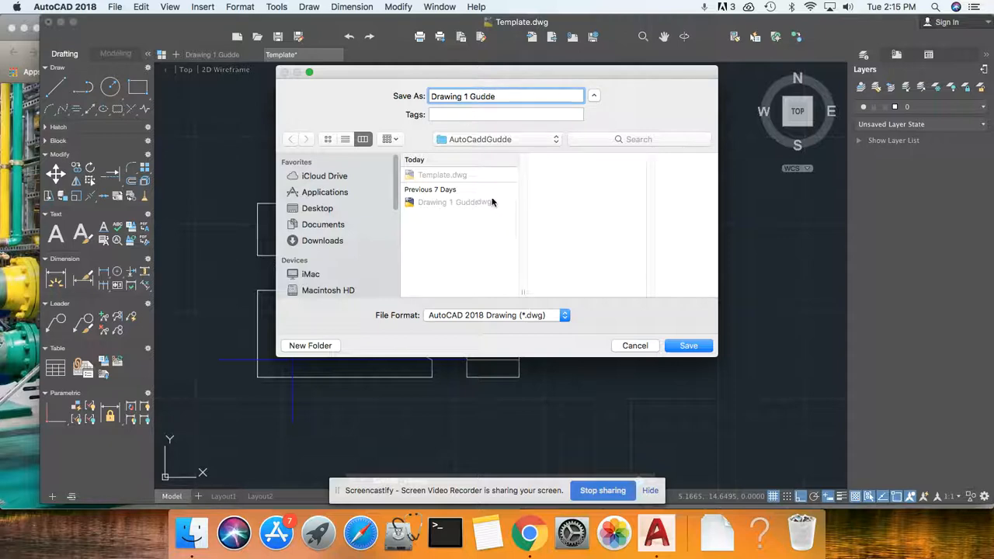
{"action": "left_click", "coordinate": [699, 349]}
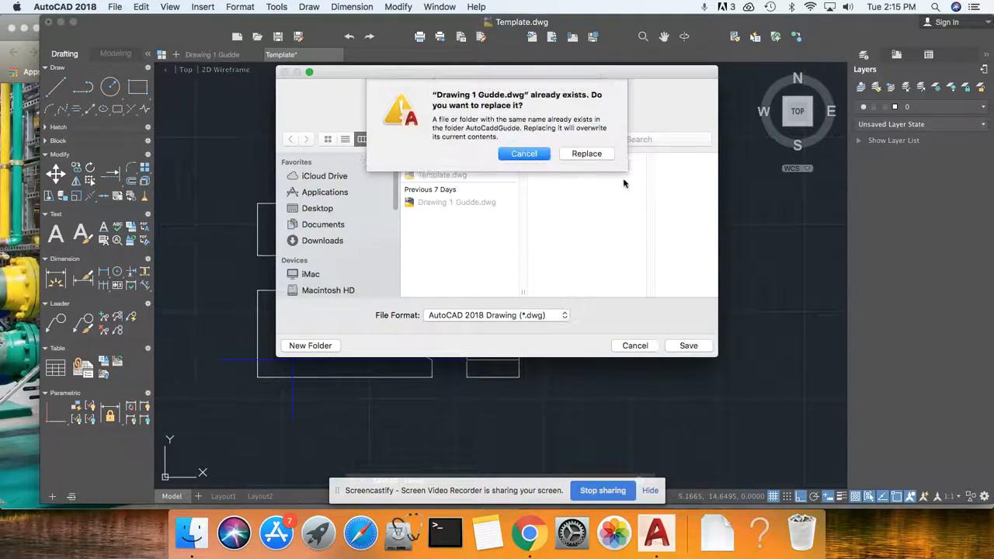
{"action": "left_click", "coordinate": [589, 155]}
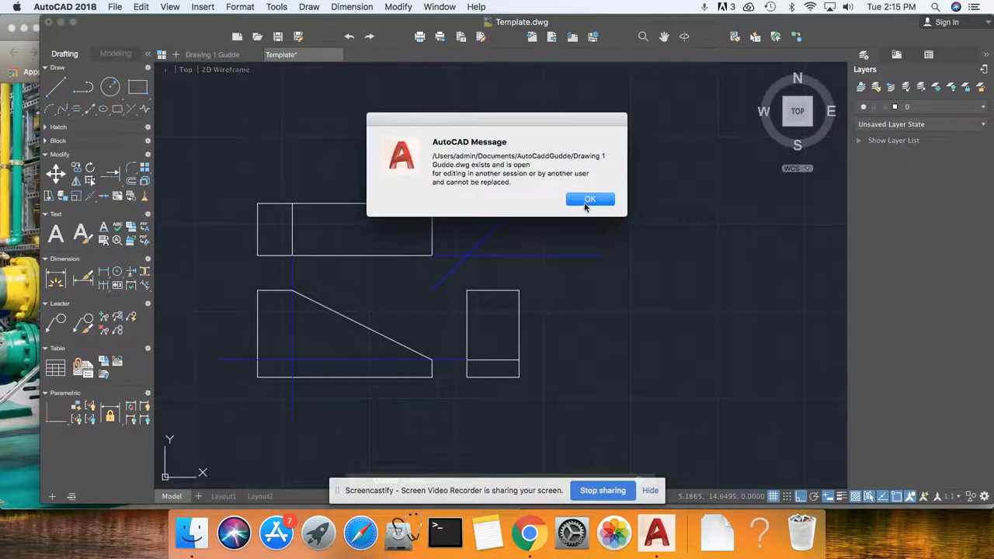
{"action": "left_click", "coordinate": [587, 201]}
Step: Close the other open drawing, Drawing 1
{"action": "left_click", "coordinate": [196, 56]}
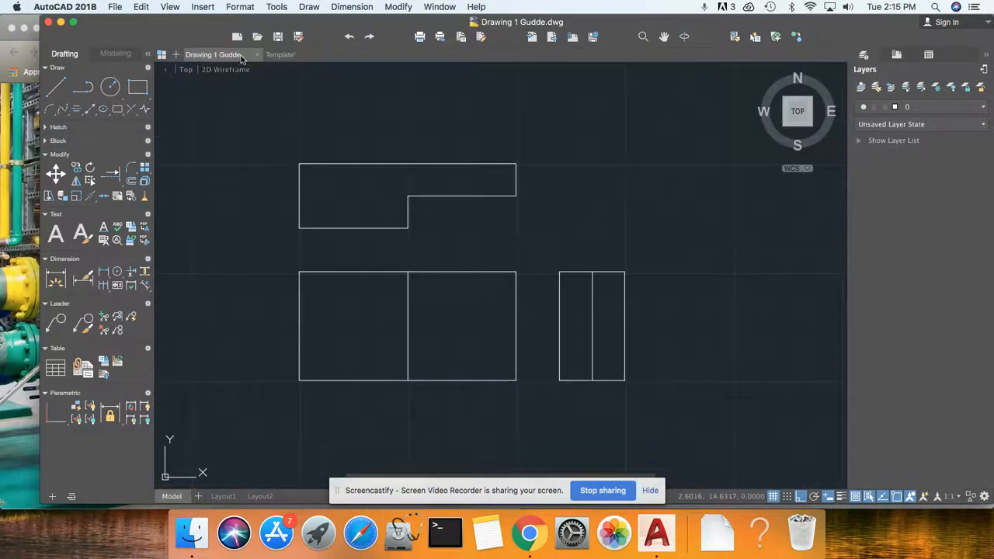
{"action": "left_click", "coordinate": [259, 54]}
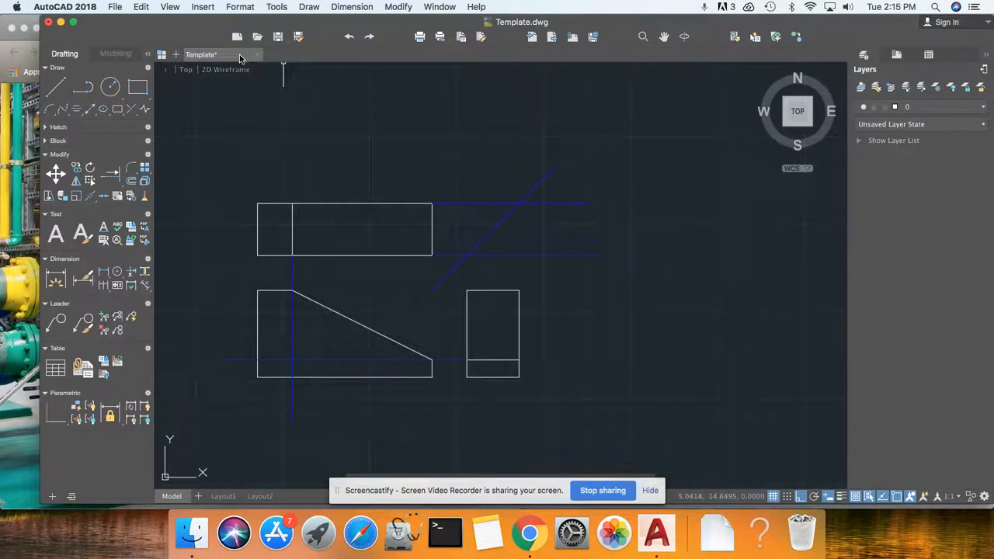
Step: Save the edited template drawing over the existing Drawing 1 file, replacing it, and close the drawing
{"action": "left_click", "coordinate": [115, 7]}
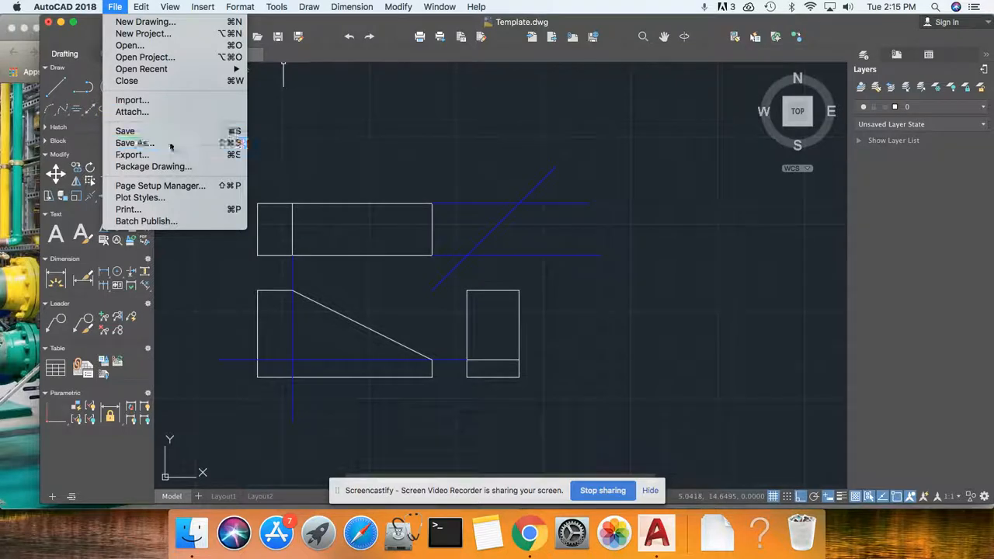
{"action": "left_click", "coordinate": [135, 143]}
{"action": "left_click", "coordinate": [457, 200]}
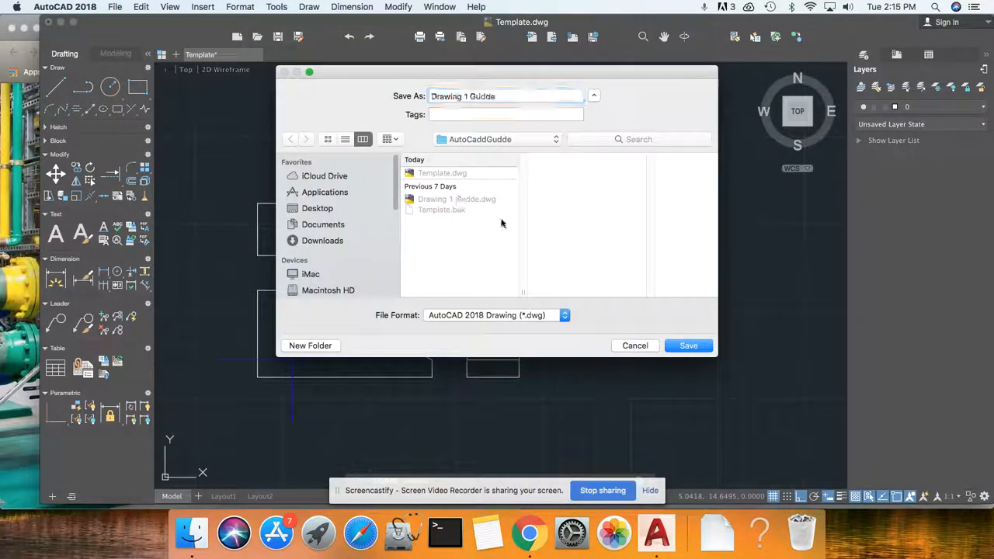
{"action": "left_click", "coordinate": [686, 347]}
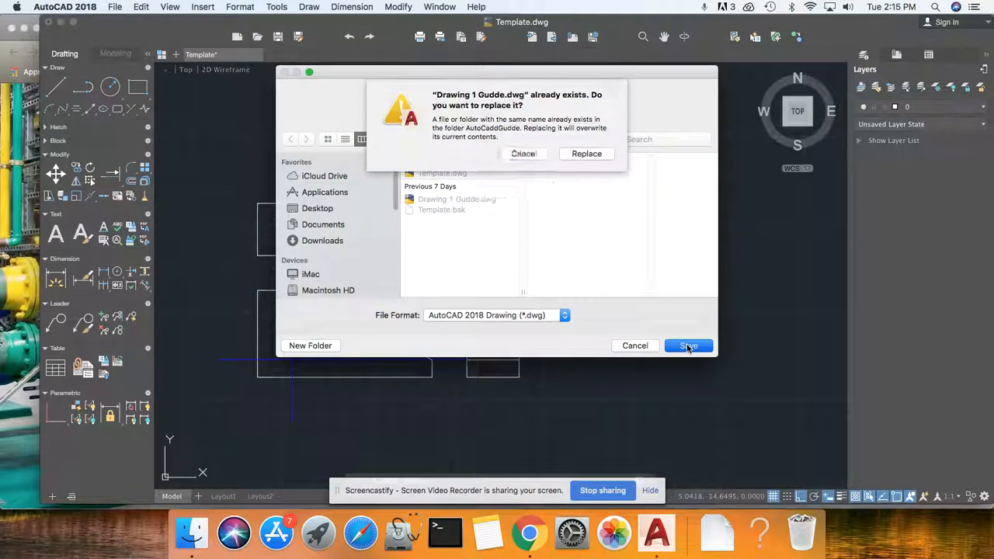
{"action": "left_click", "coordinate": [584, 153]}
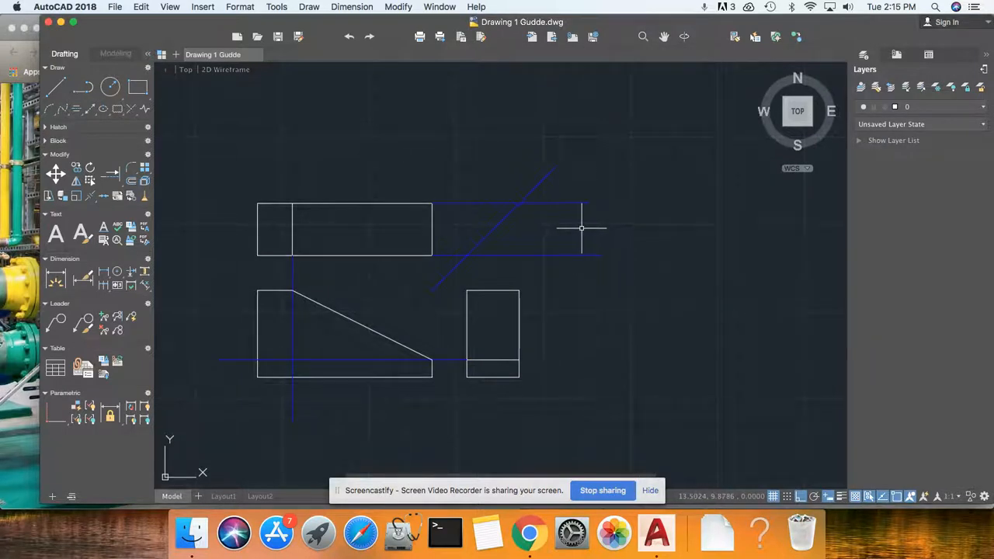
{"action": "left_click", "coordinate": [262, 57]}
{"action": "left_click", "coordinate": [115, 7]}
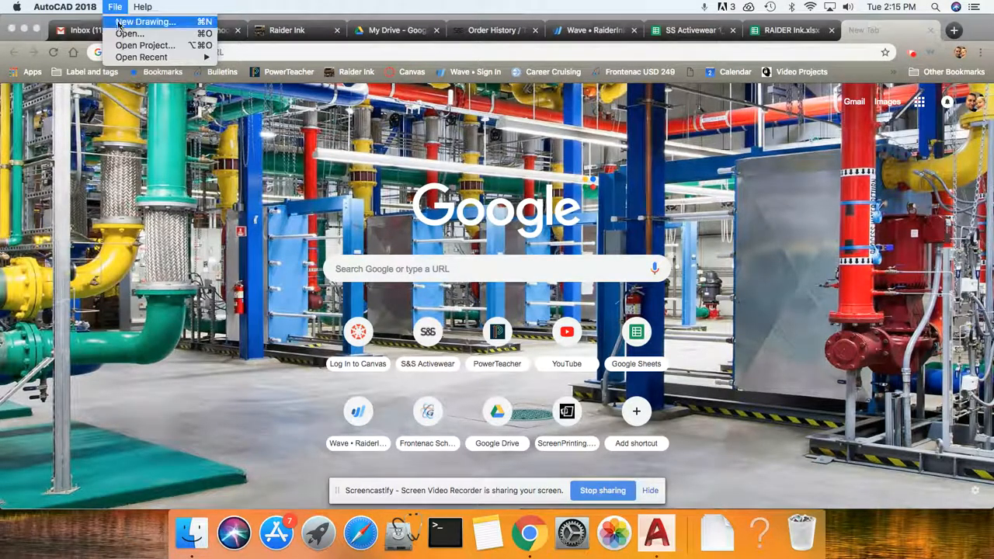
{"action": "left_click", "coordinate": [119, 23]}
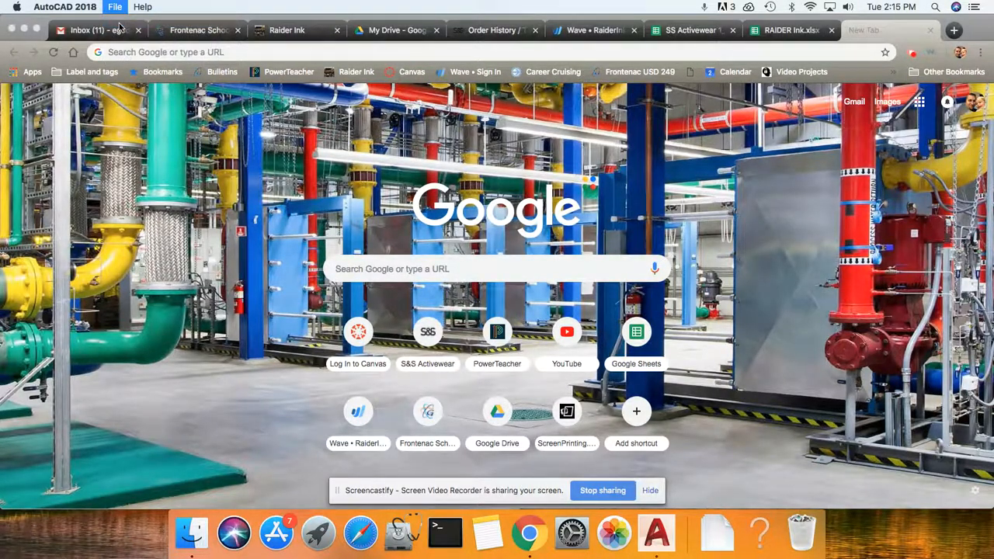
{"action": "key", "text": "Escape"}
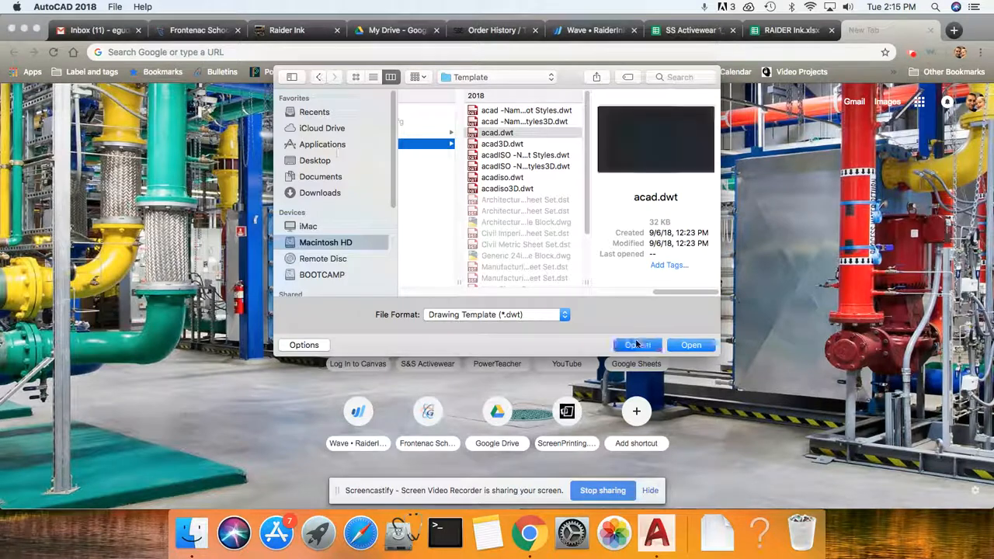
Step: Open a drawing from the recently used files
{"action": "left_click", "coordinate": [115, 6]}
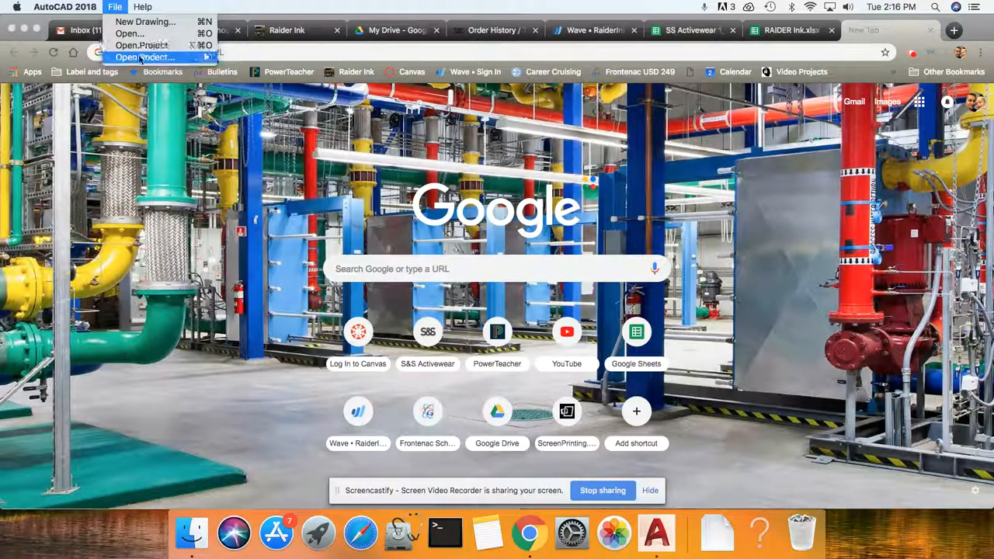
{"action": "mouse_move", "coordinate": [141, 58]}
{"action": "left_click", "coordinate": [250, 81]}
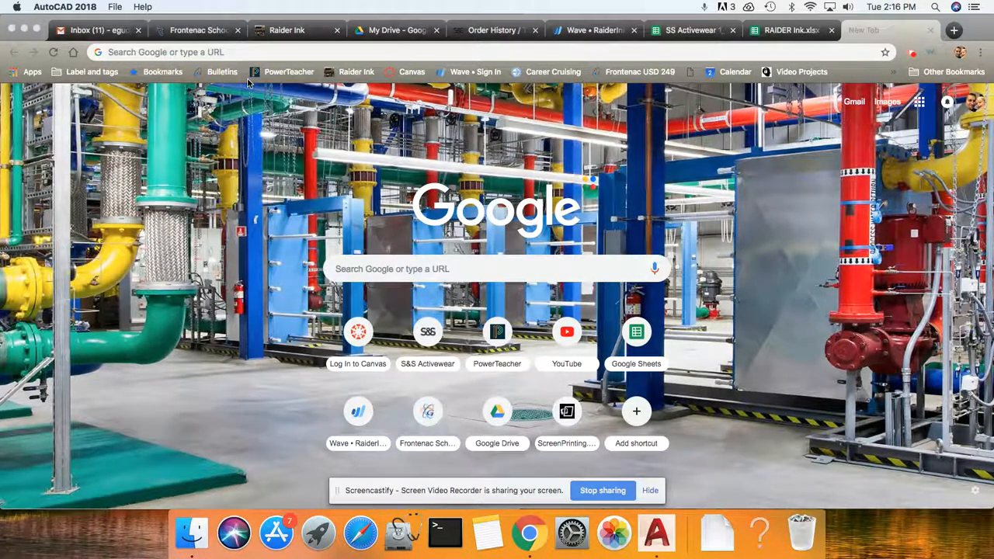